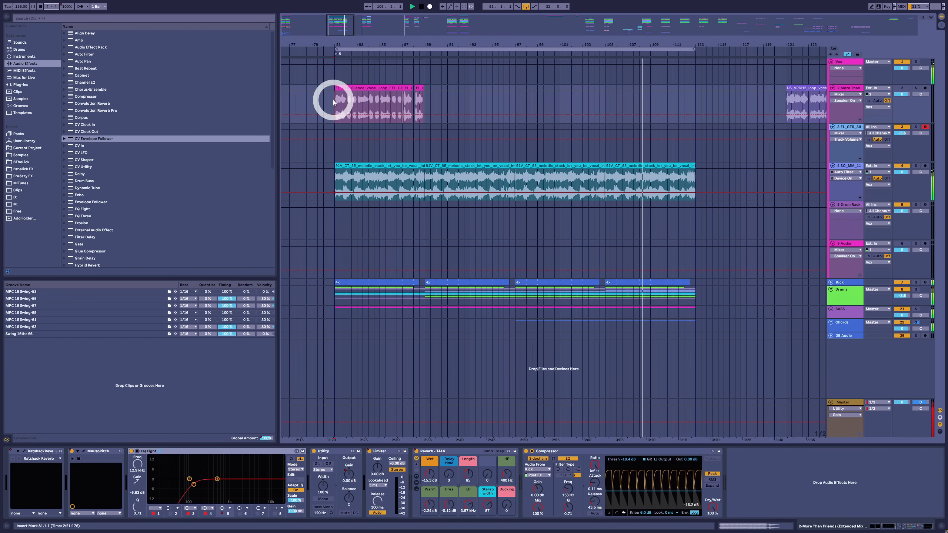
Step: Shorten the last Kick clip to end at 112.1.1 and the Sine clip in the Chords group to end at 112.3.1
click(688, 285)
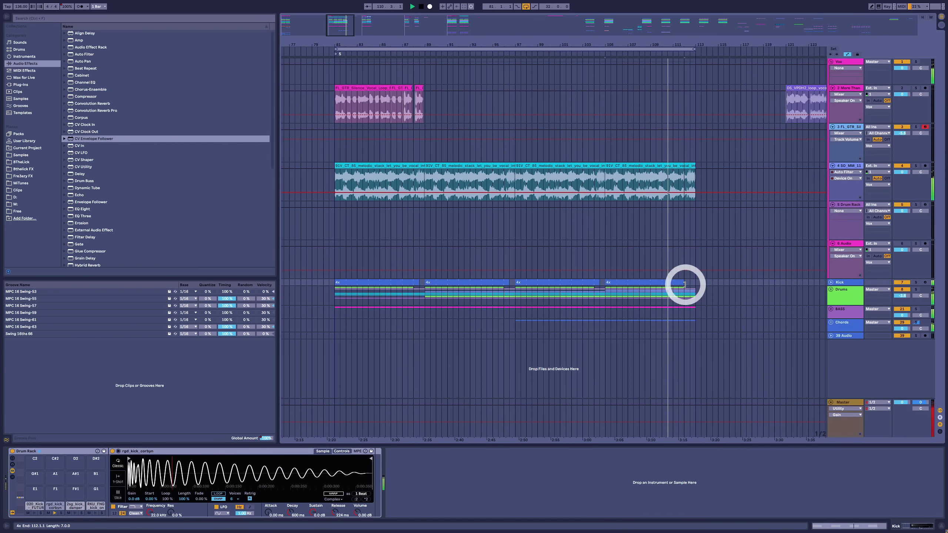
click(831, 322)
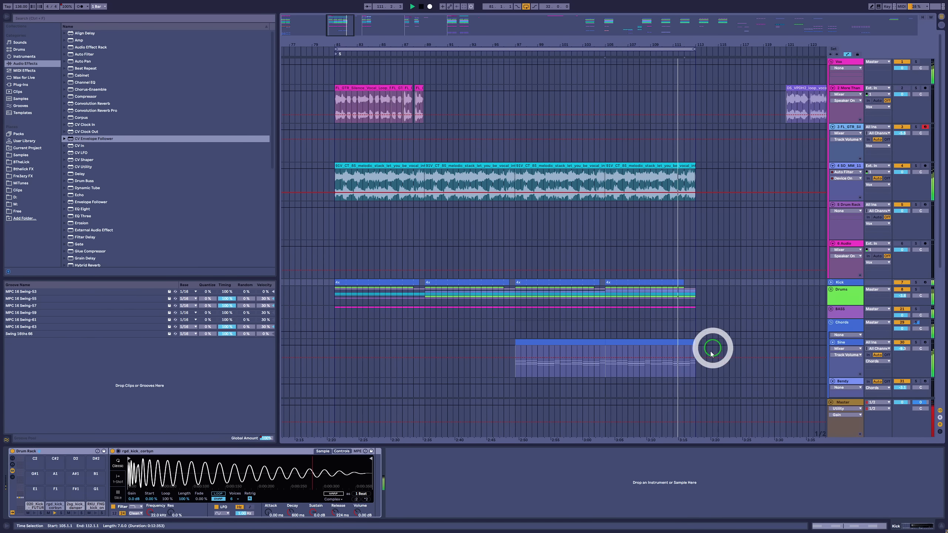
click(693, 343)
drag(693, 342, 691, 346)
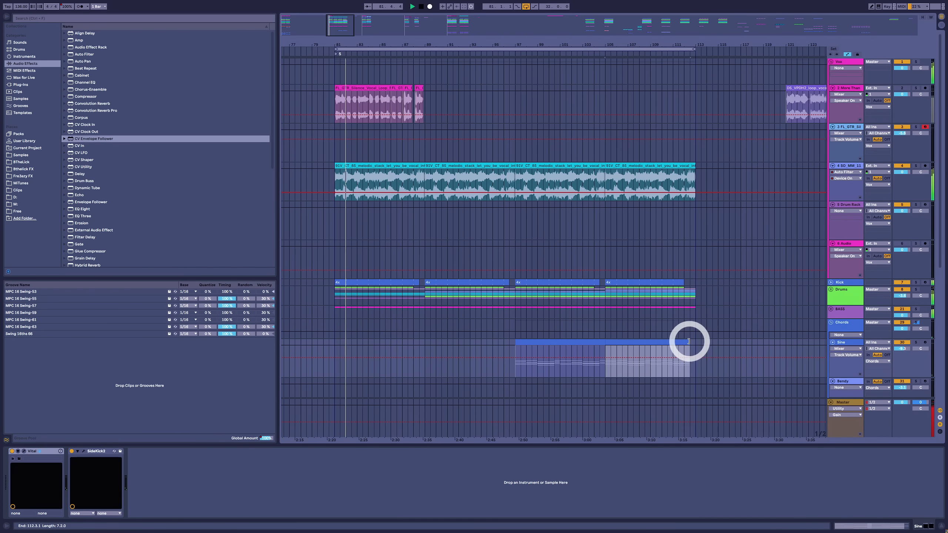
Step: Shorten the last open and 909hat clips in the Drums group so they end with the last Kick clip, and fold the group again
click(832, 291)
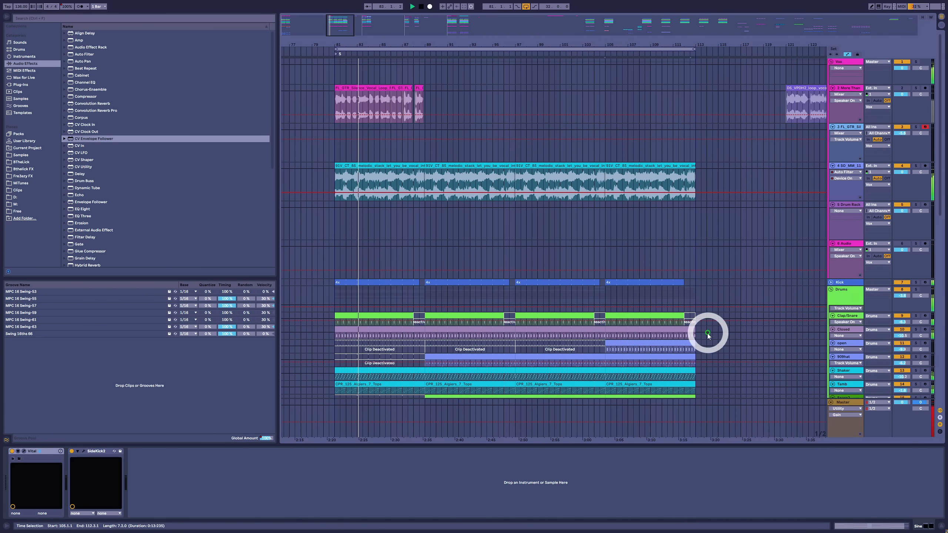
scroll(695, 349, down, 3)
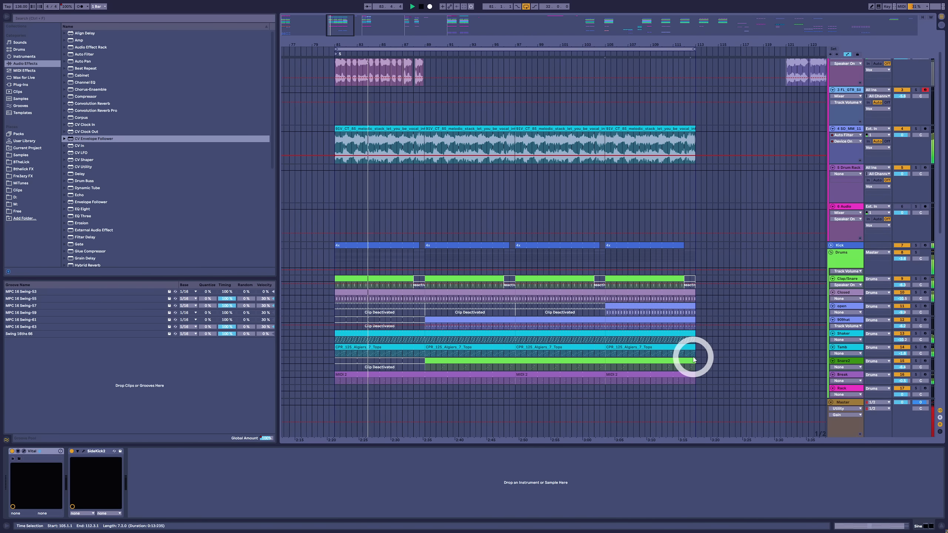
click(686, 309)
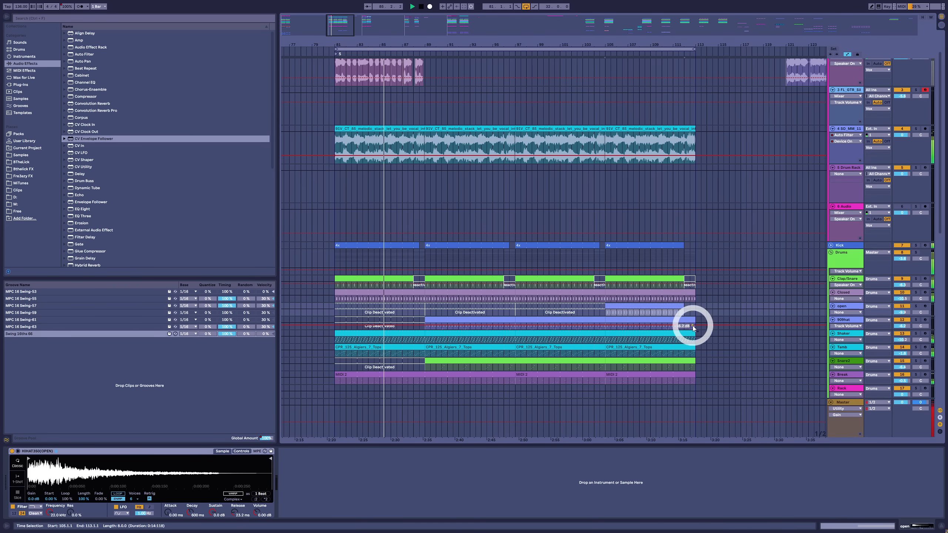
click(686, 320)
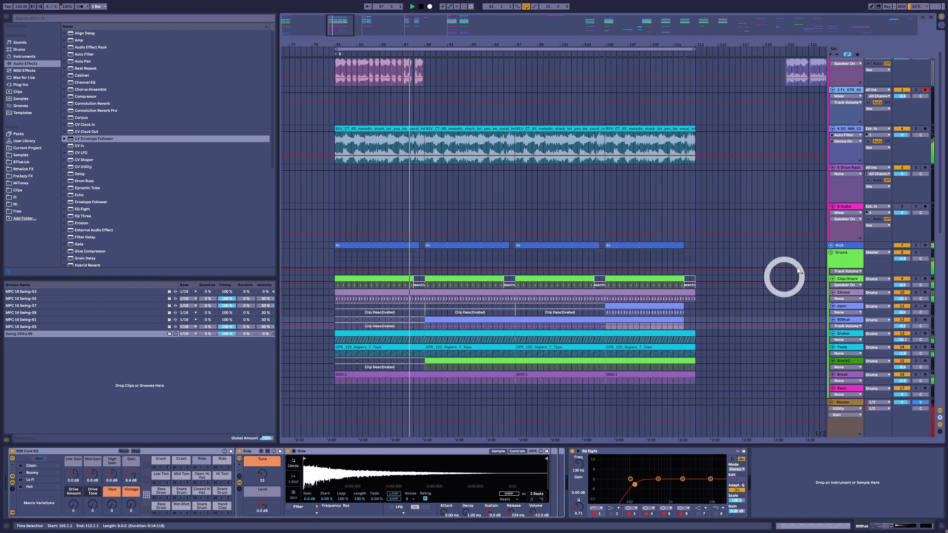
click(830, 254)
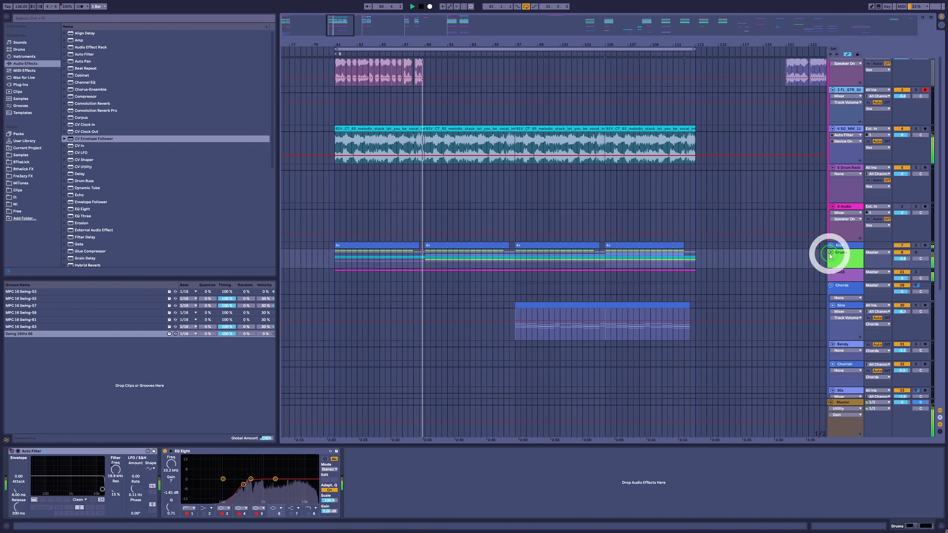
scroll(830, 284, up, 2)
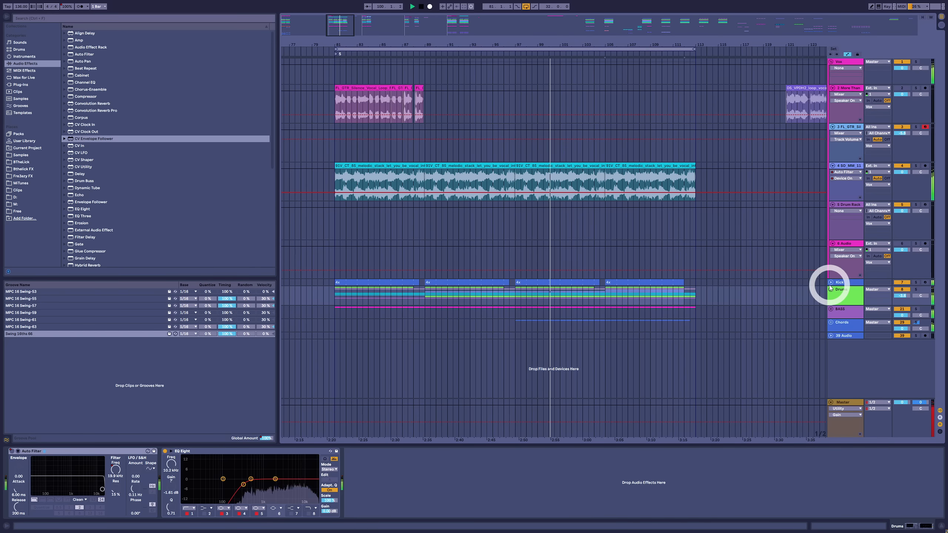
Step: Set the sidechain input of the Compressor on the Chords group to the Kick track
click(828, 328)
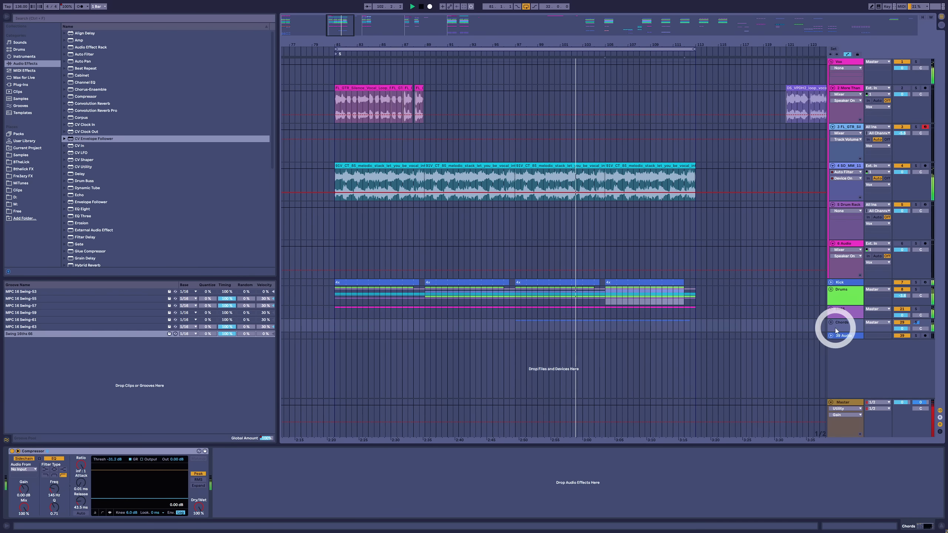
click(28, 470)
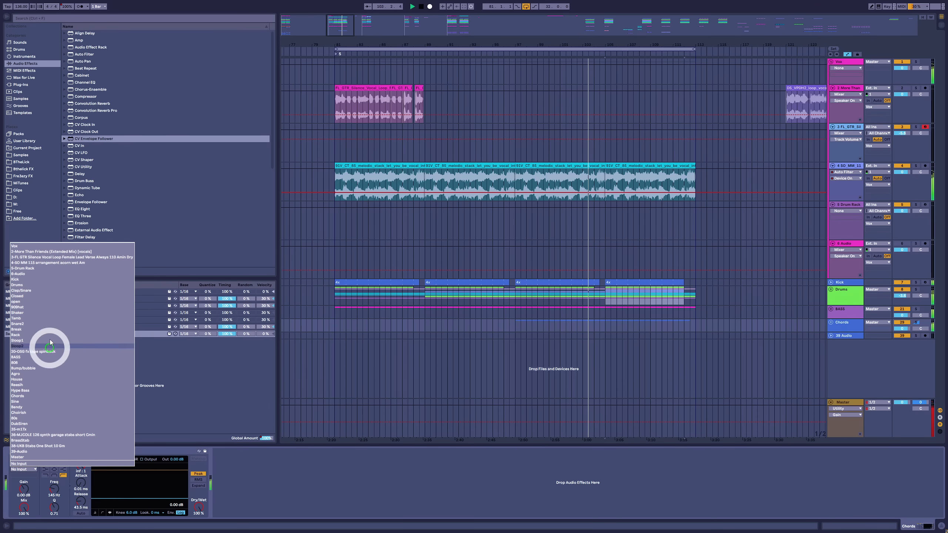
click(28, 278)
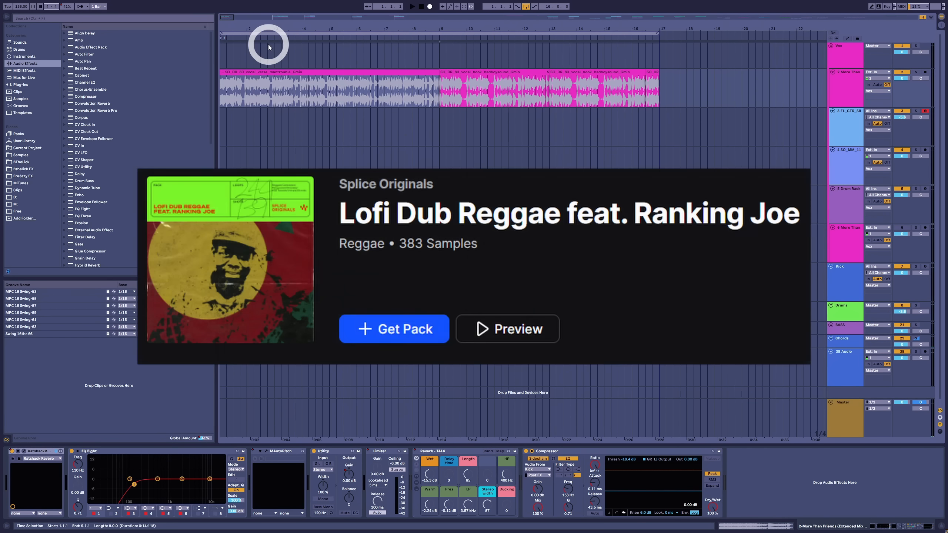
Step: Play the opening section from bar 1 to listen to the verse and hook vocals
key(space)
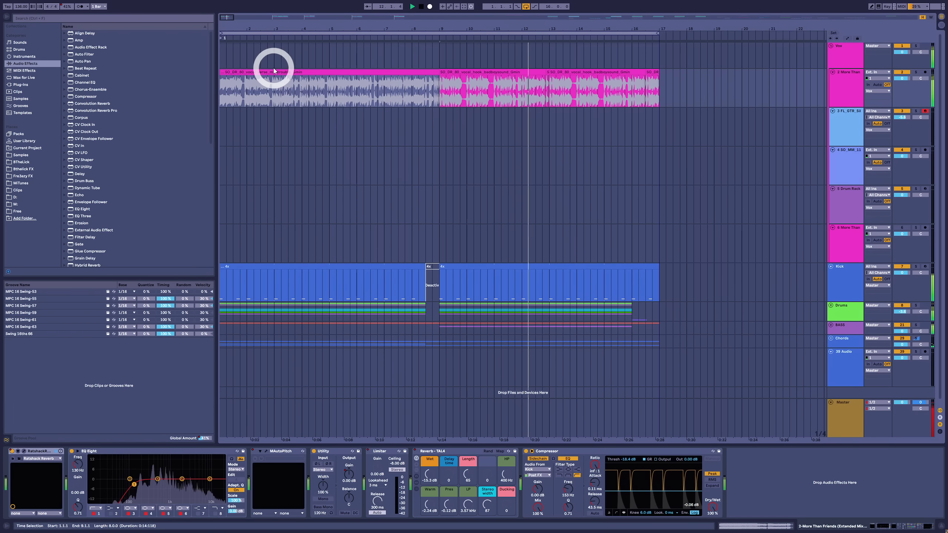
key(space)
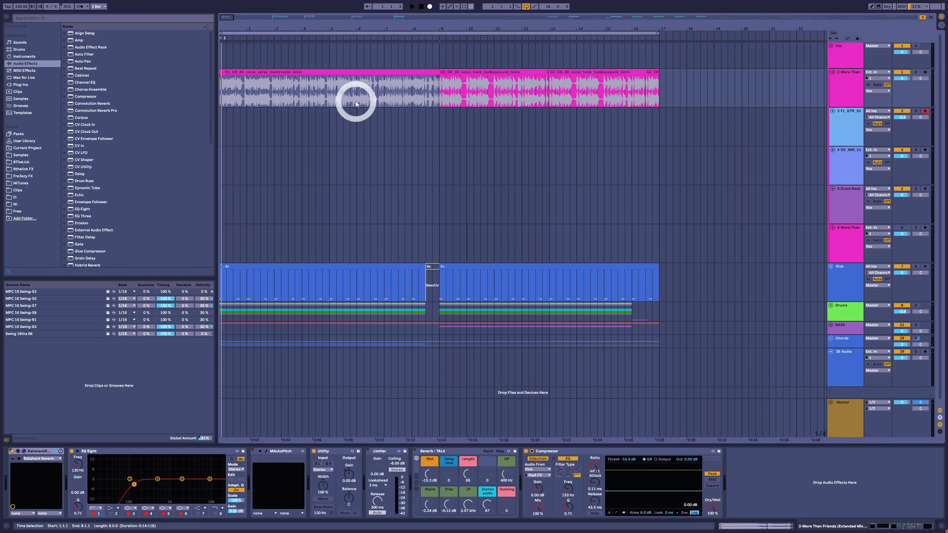
click(415, 74)
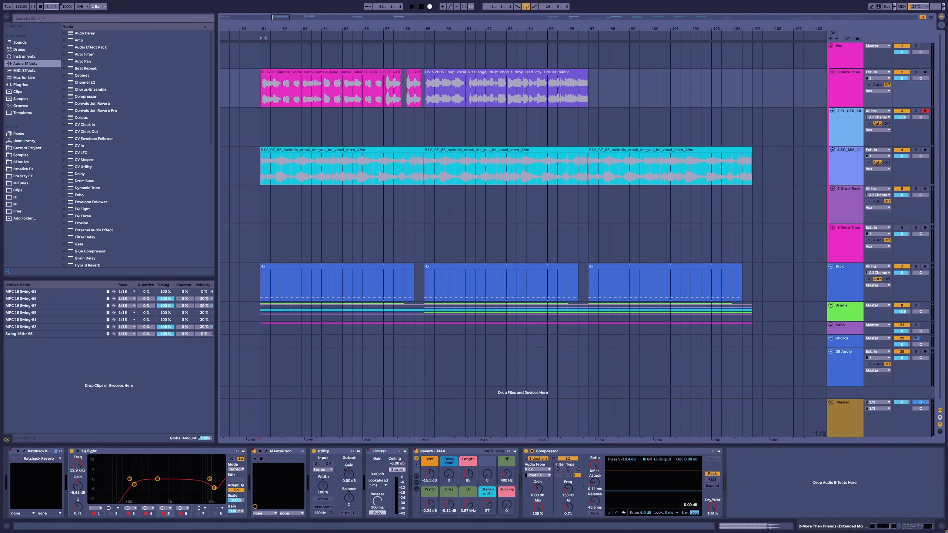
Step: Play the section from bar 81 to listen to the female lead verse vocal loop
click(264, 92)
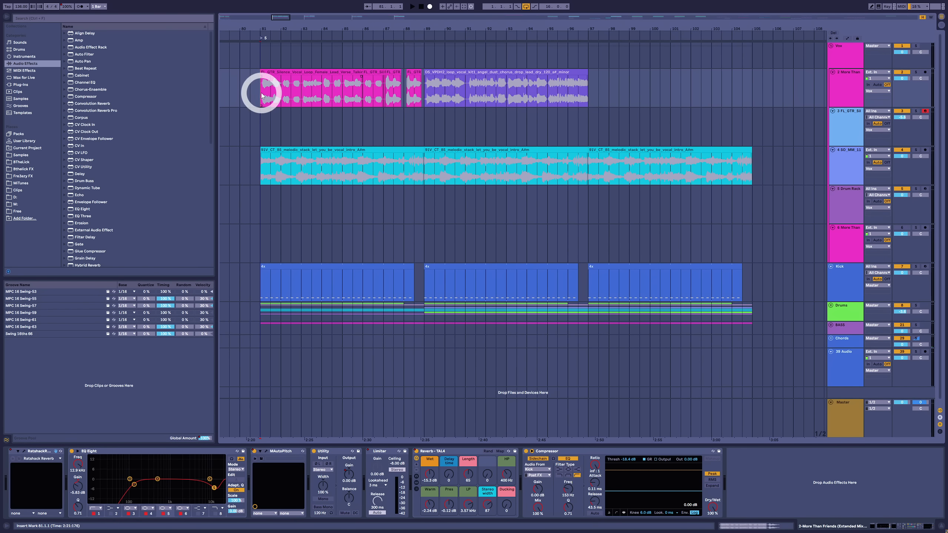
click(261, 62)
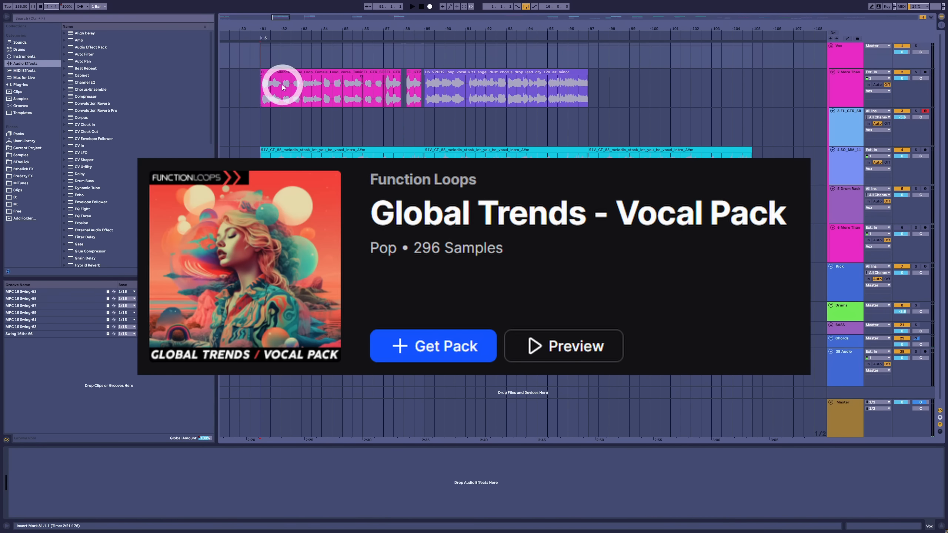
key(space)
click(278, 73)
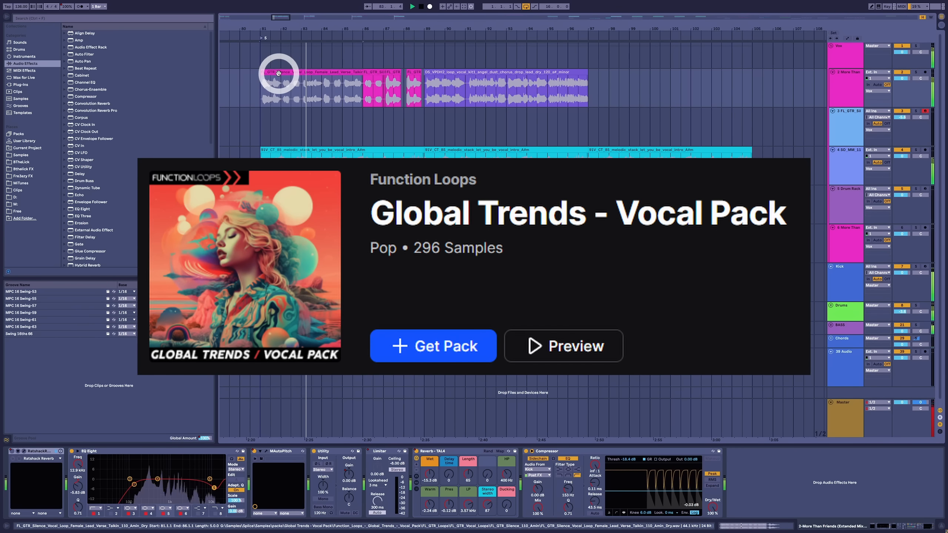
click(286, 77)
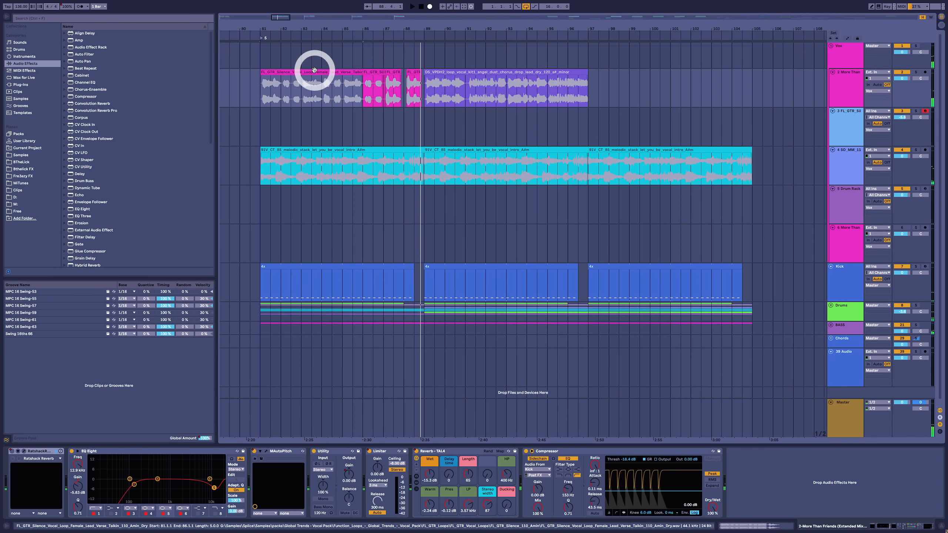
Step: Highlight the female verse vocal from bar 81 to bar 89, and select its first clip
click(260, 94)
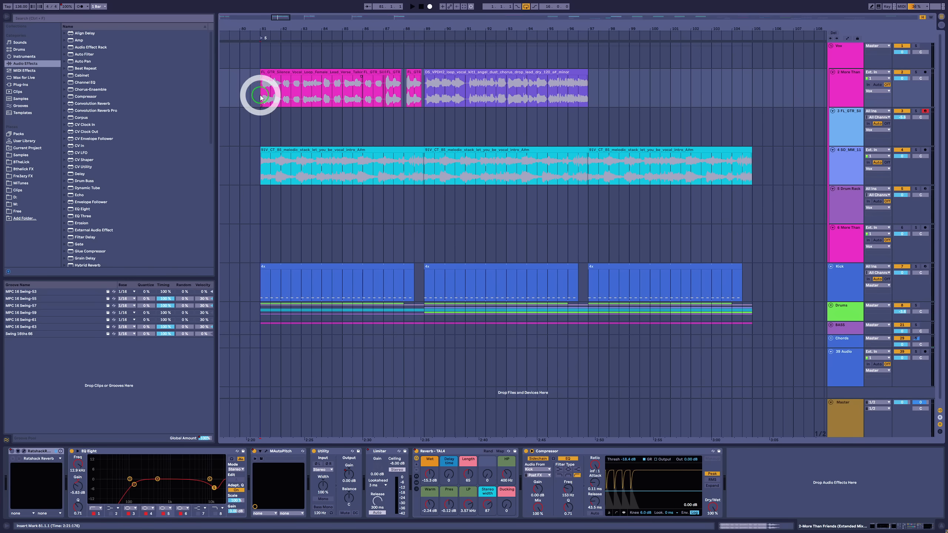
click(422, 93)
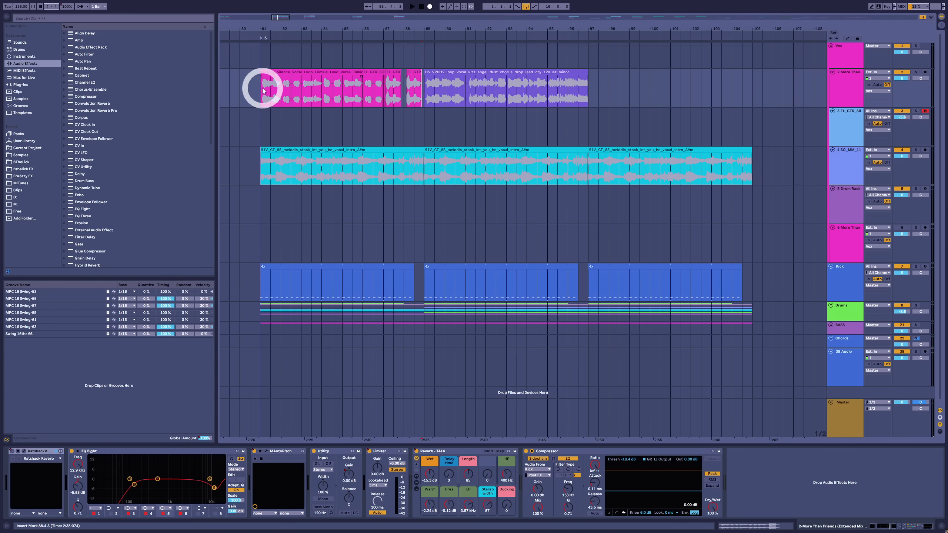
drag(263, 91, 424, 108)
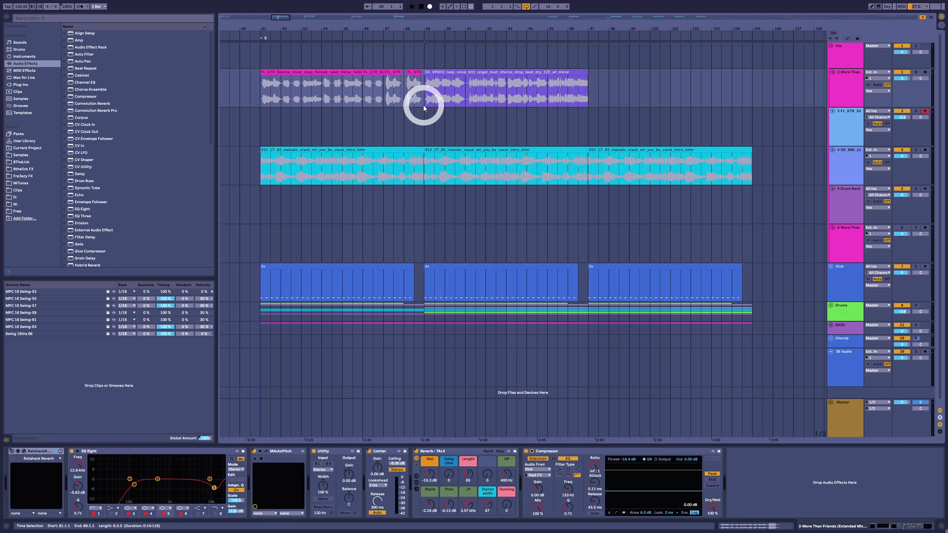
click(287, 71)
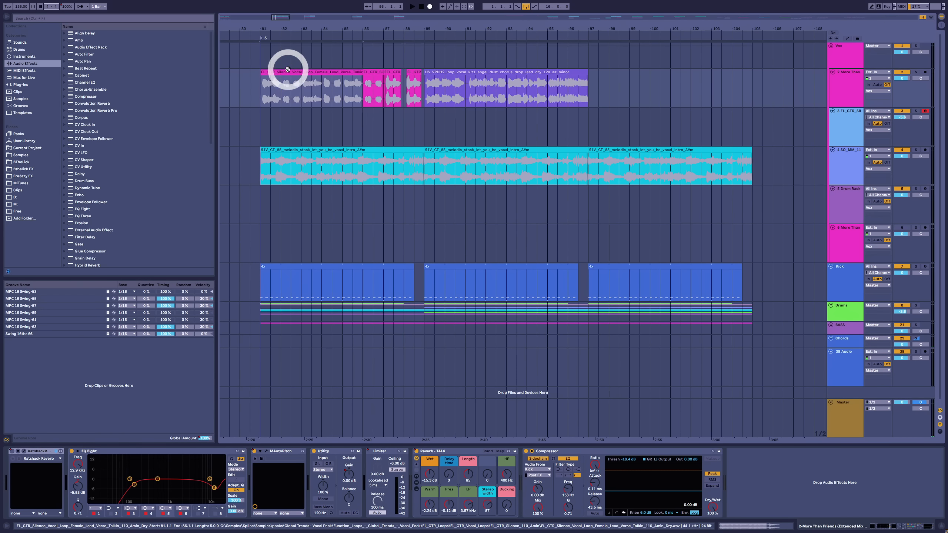
Step: Select the angel dust chorus vocal clip at bar 89 and listen to it through to its end
click(425, 99)
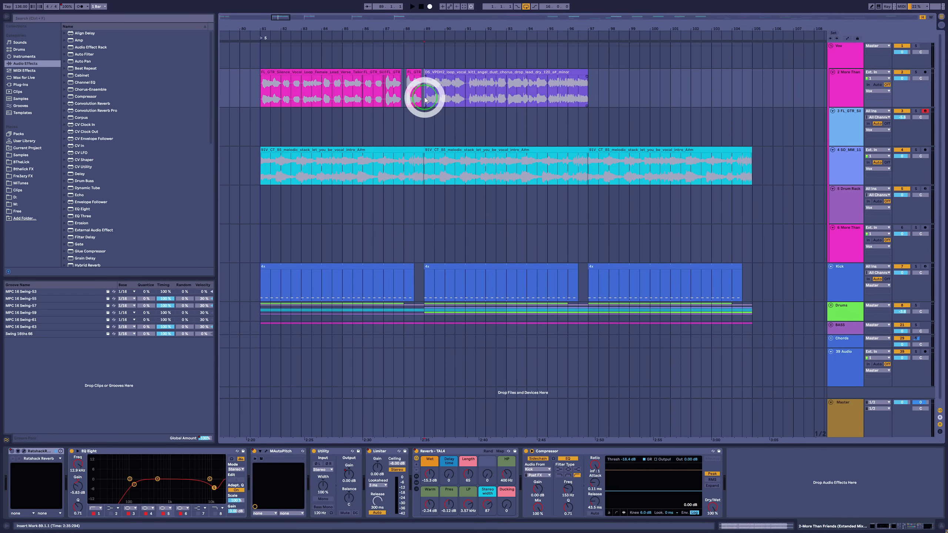
click(435, 72)
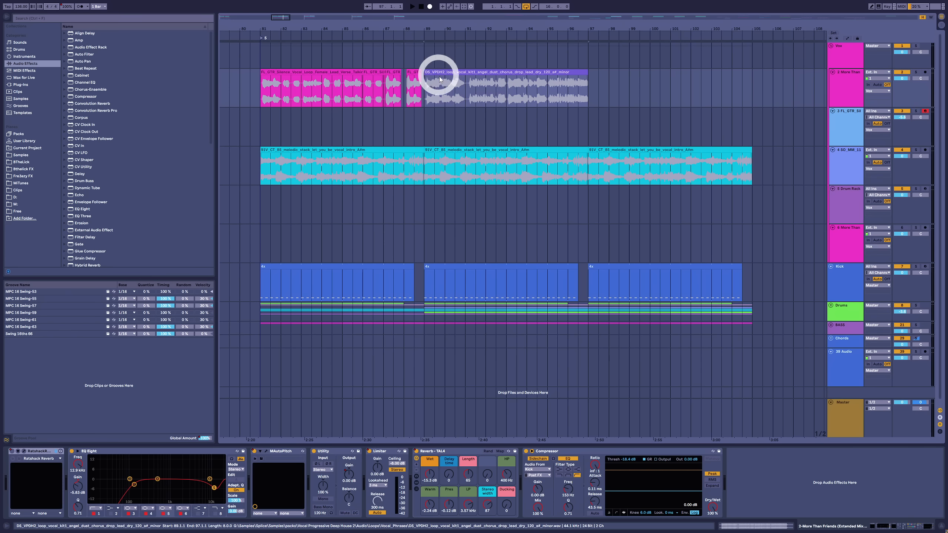
click(471, 92)
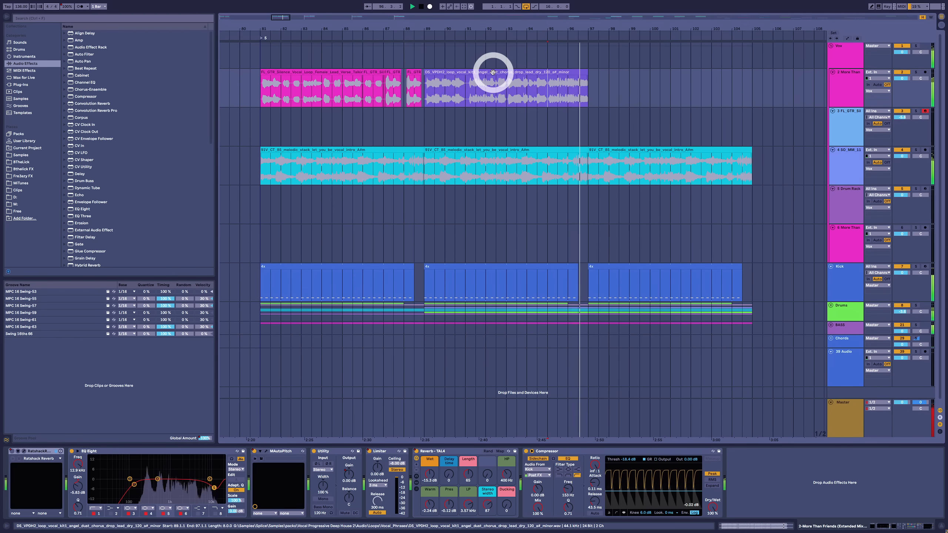
key(space)
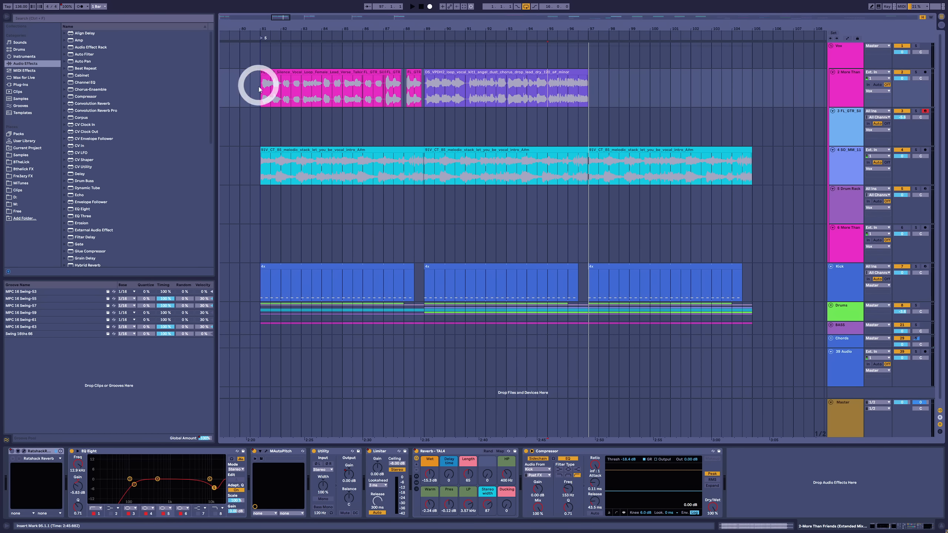
Step: Play the female verse vocal again from bar 81 to hear how it leads into the chorus vocal
click(294, 82)
click(301, 73)
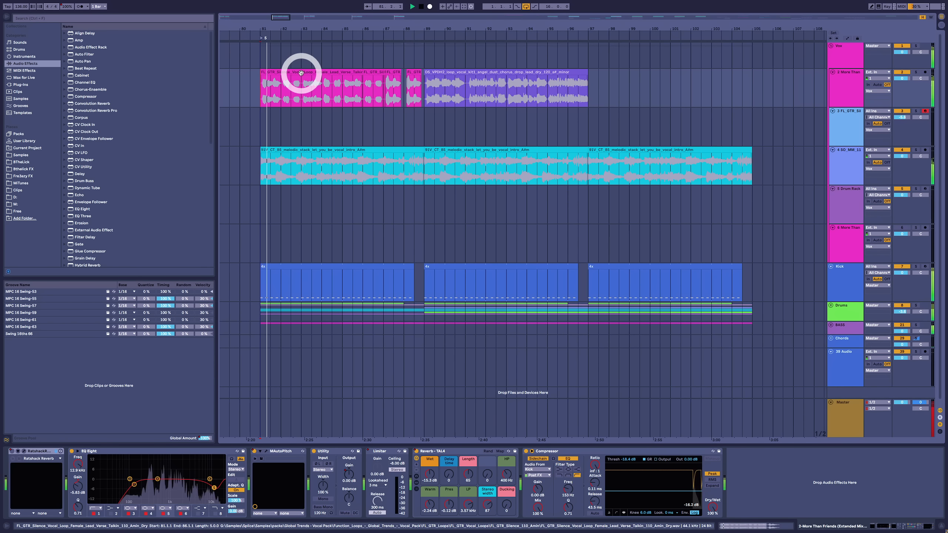
click(301, 86)
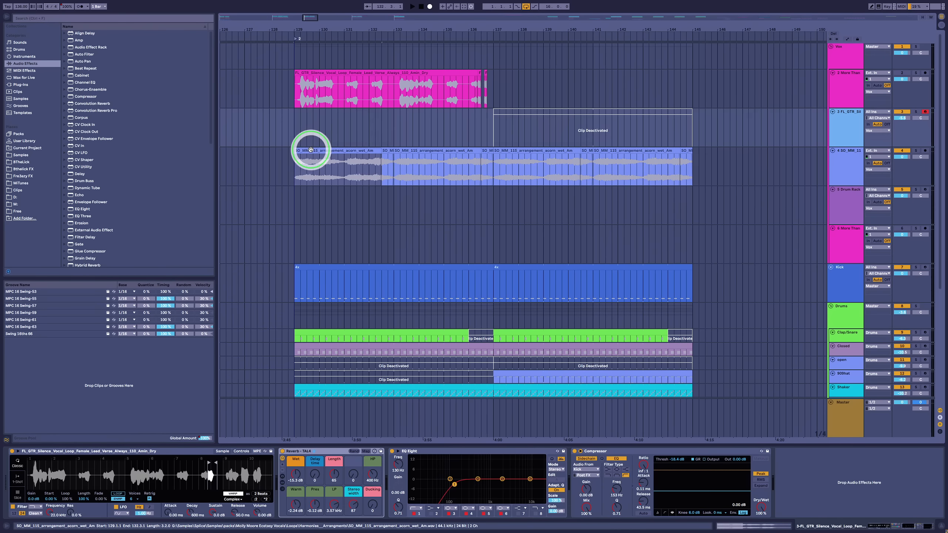
Step: Play the section from bar 129 to hear the acorn arrangement harmony clip beneath the female vocal
click(311, 148)
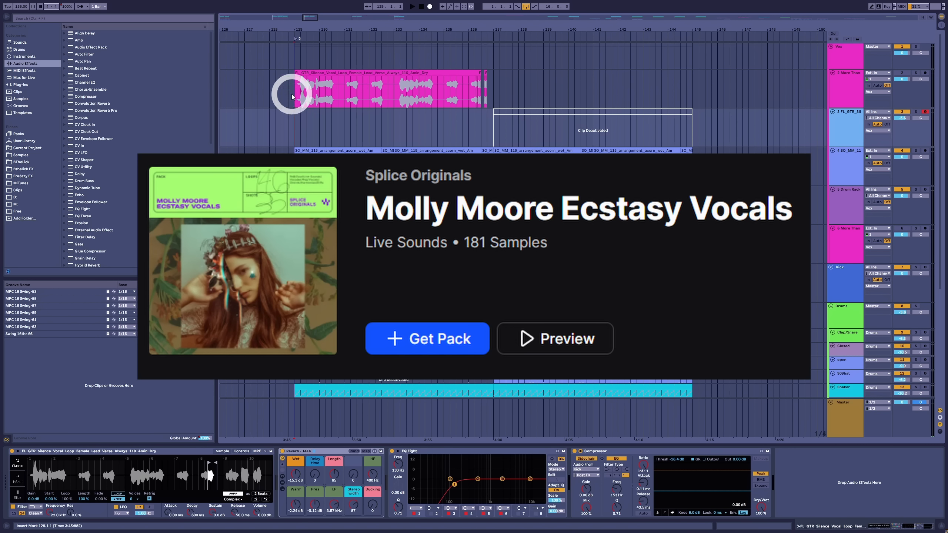
click(292, 94)
key(space)
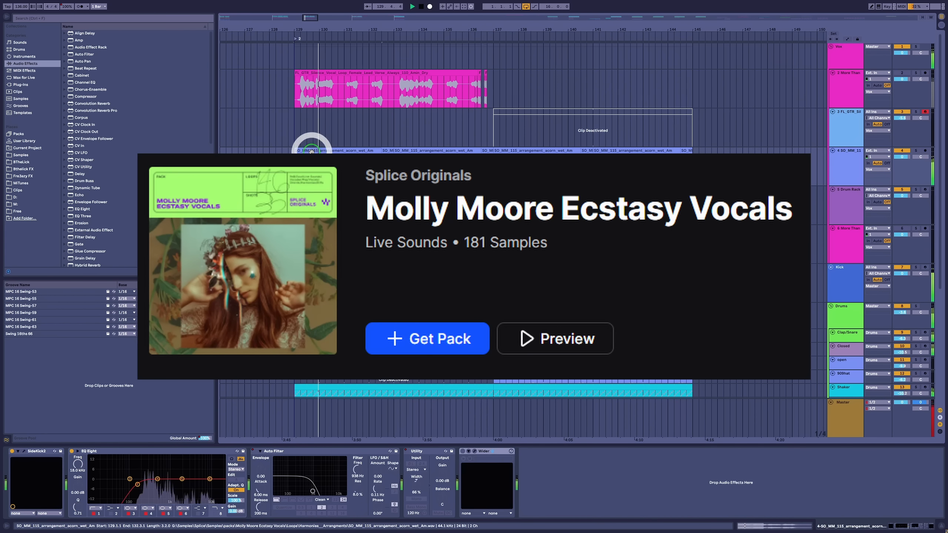
click(380, 150)
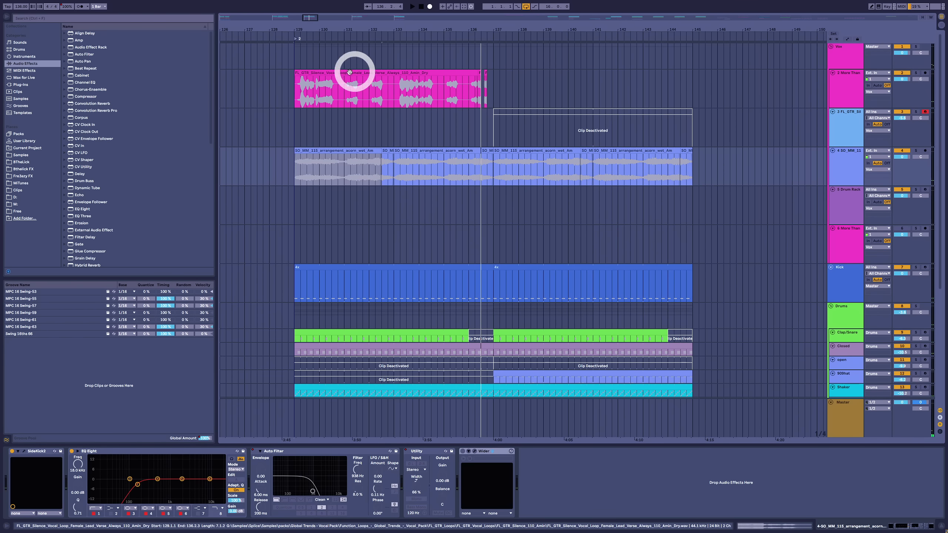
Step: Select the female "Always" vocal back to bar 129 and play it
click(487, 79)
drag(494, 81, 298, 82)
key(space)
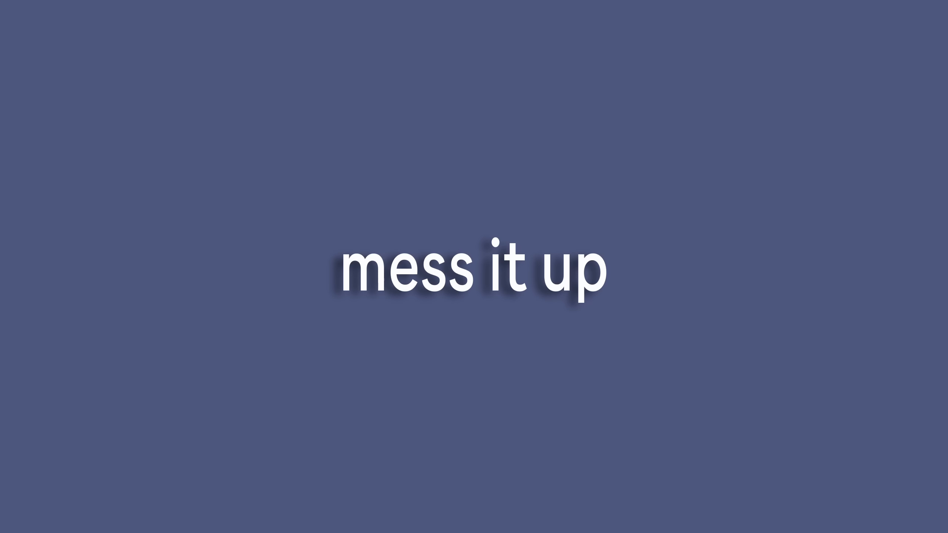
Step: Copy the first bar of the female verse vocal to bar 89 and play it there
click(246, 85)
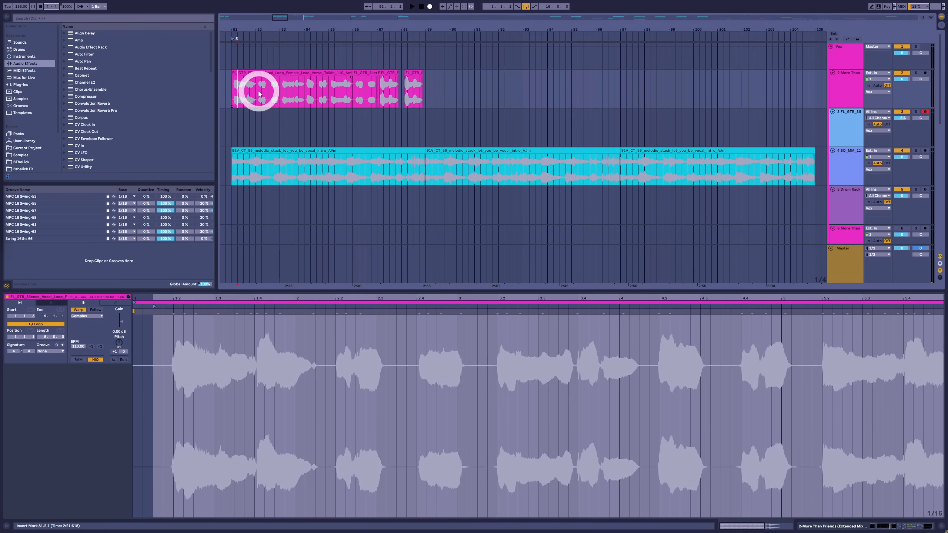
drag(256, 88, 232, 80)
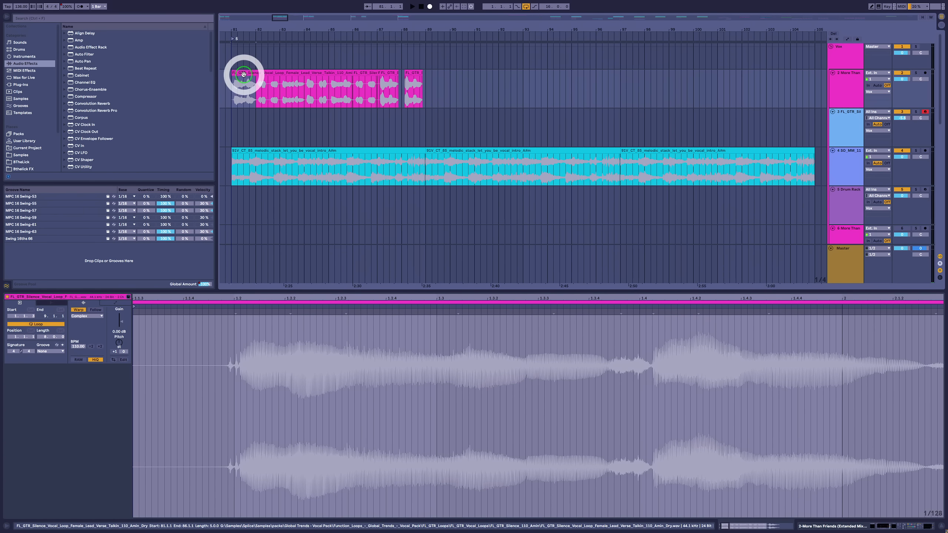
drag(246, 74, 439, 88)
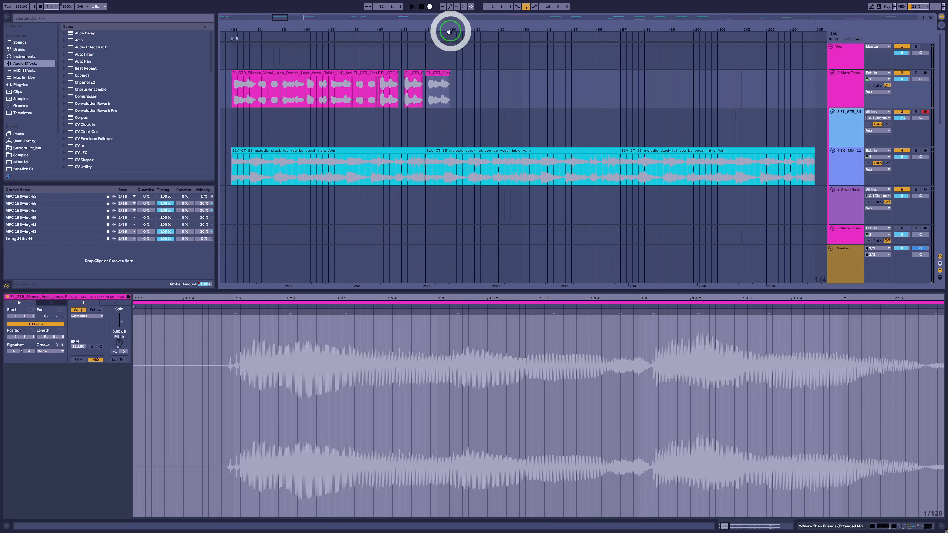
click(430, 100)
key(space)
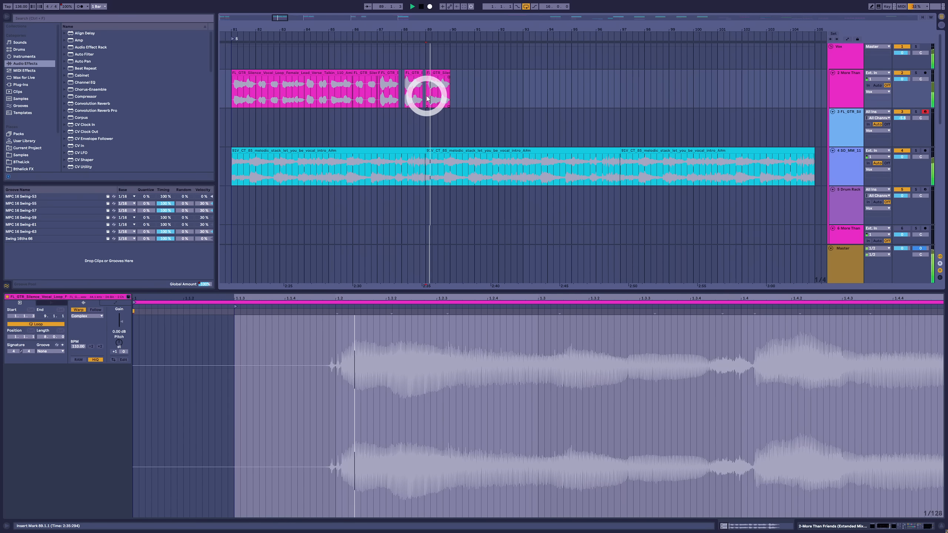
key(space)
Step: Duplicate the opening of the bar 89 vocal, butt the copied chop against it at 89.3.3, and play both
drag(444, 29, 444, 32)
drag(364, 96, 429, 103)
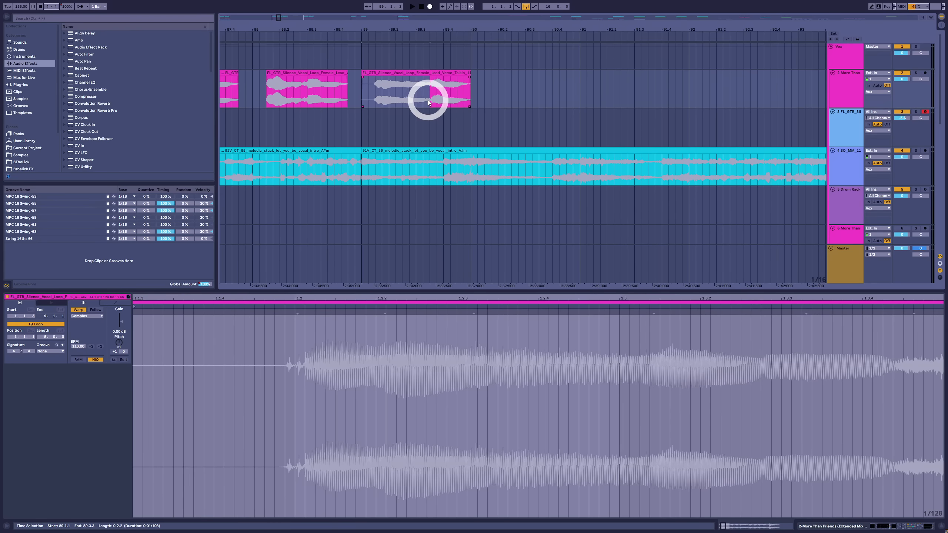
key(ctrl+d)
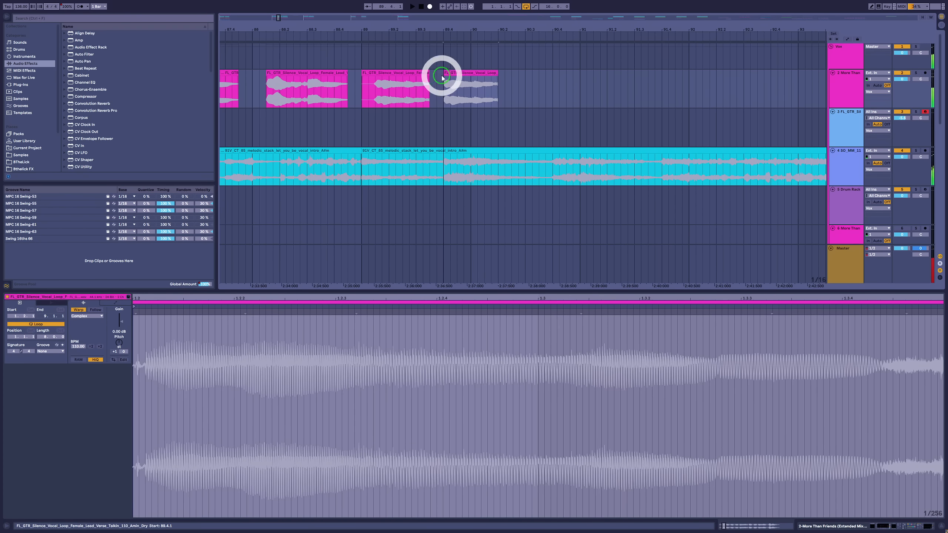
drag(453, 76, 436, 77)
click(364, 94)
key(space)
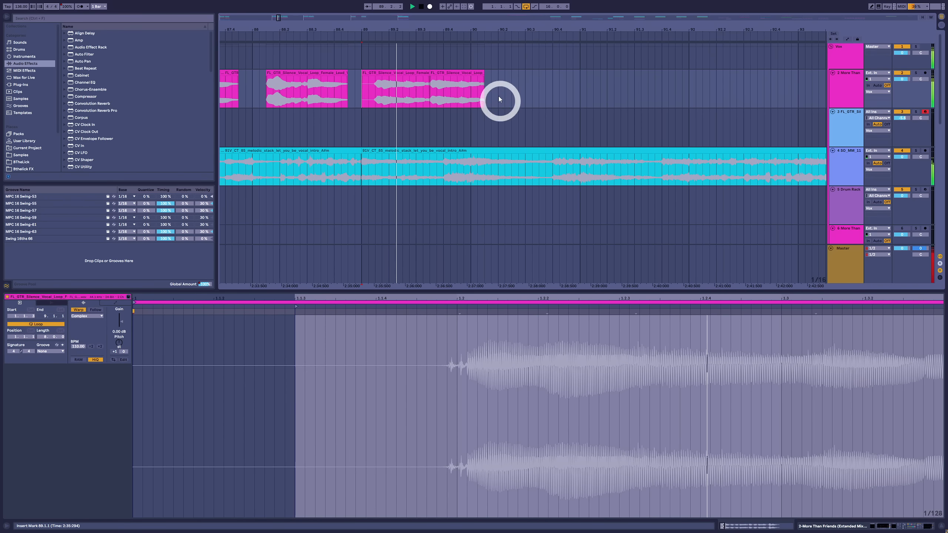
key(space)
Step: Extend the second vocal chop to 90.3.1 and play it through to its end
drag(484, 73, 524, 84)
click(486, 99)
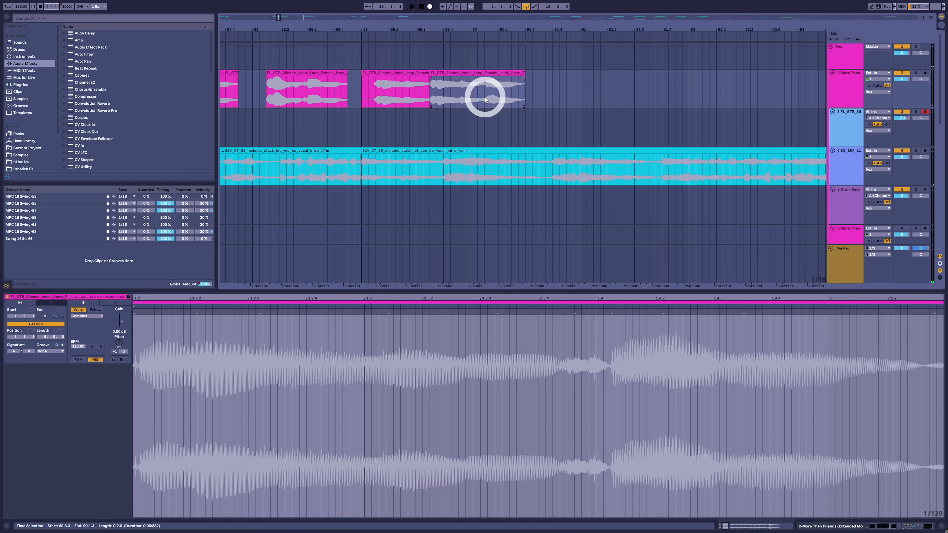
key(space)
key(space)
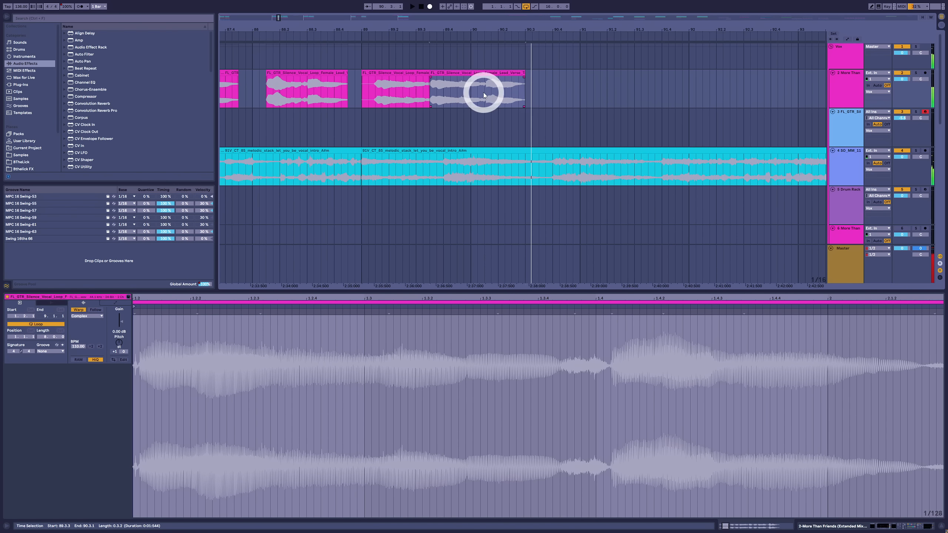
Step: Copy the last part of the extended vocal chop to 90.3.3 and play the phrase from bar 89
drag(484, 92, 563, 79)
click(370, 89)
key(space)
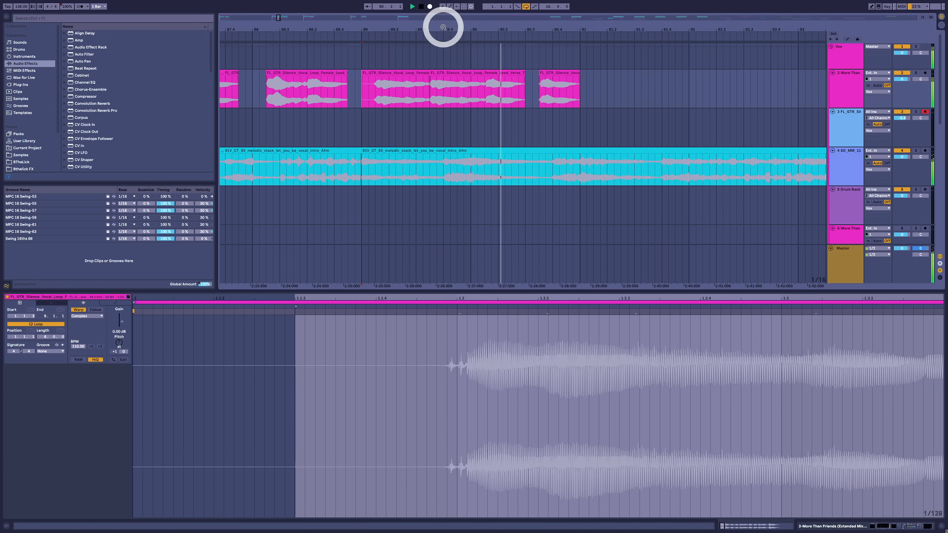
key(space)
Step: Duplicate the two-bar chopped vocal phrase from bars 89 to 91 three times, filling up to bar 97
drag(443, 27, 446, 29)
click(506, 86)
shift+click(433, 85)
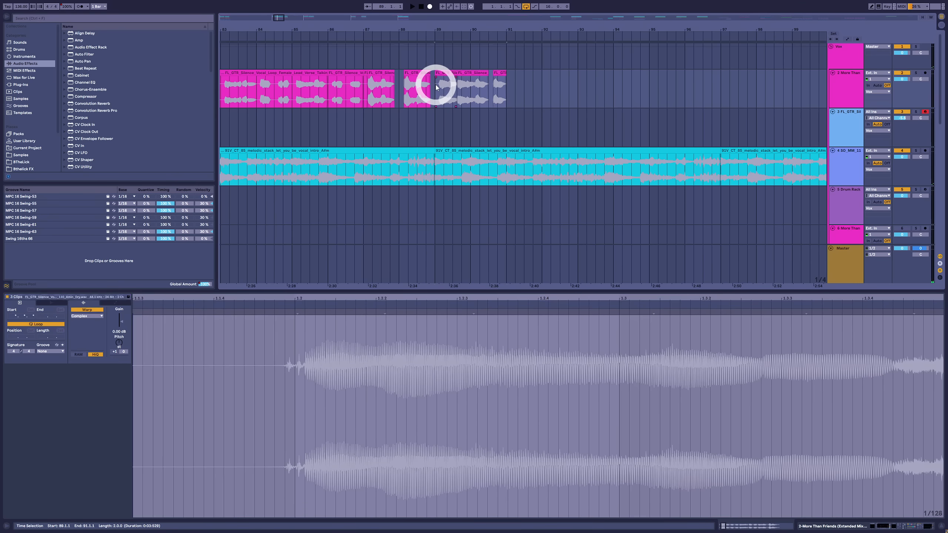
key(space)
key(ctrl+d)
key(ctrl+d)
key(ctrl+d)
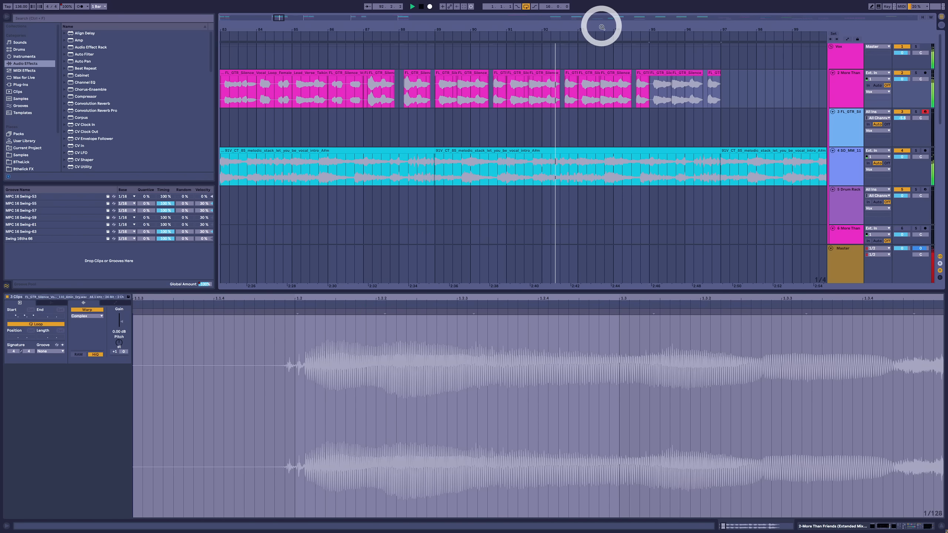
Step: Stop playback and duplicate the eight bars of chopped vocals from bar 89 so the copy starts at bar 97
drag(603, 27, 602, 25)
key(space)
drag(559, 91, 376, 93)
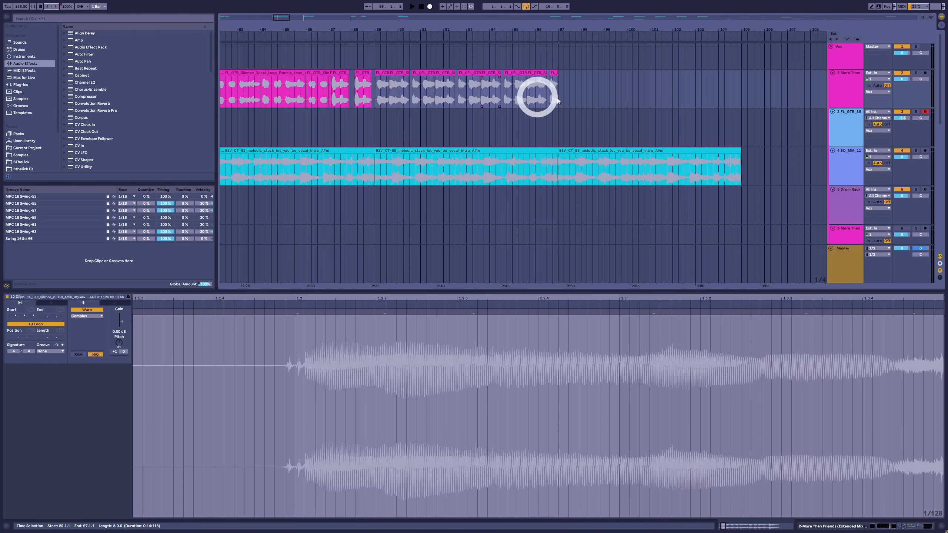
key(ctrl+d)
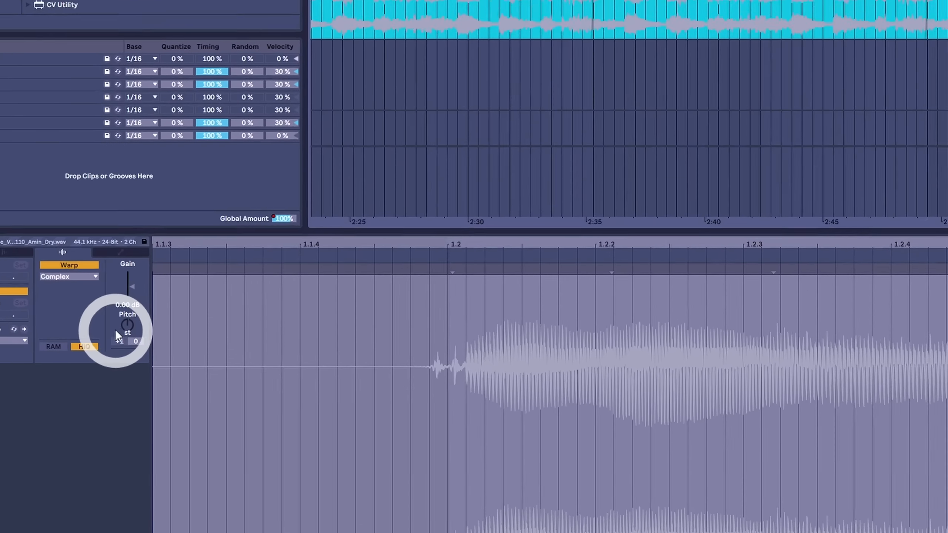
Step: Raise the duplicated vocal chops by an octave, setting their coarse transposition to +13 semitones
click(118, 344)
key(space)
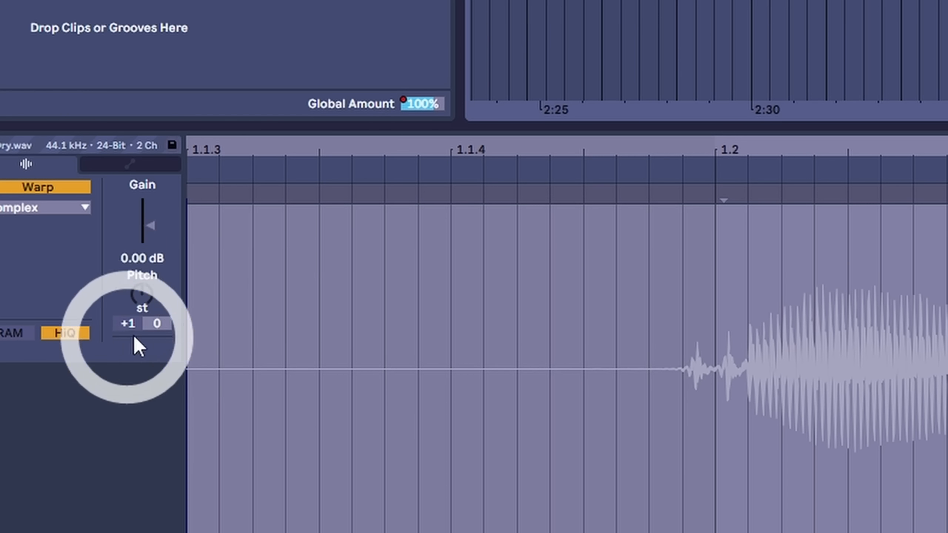
click(148, 292)
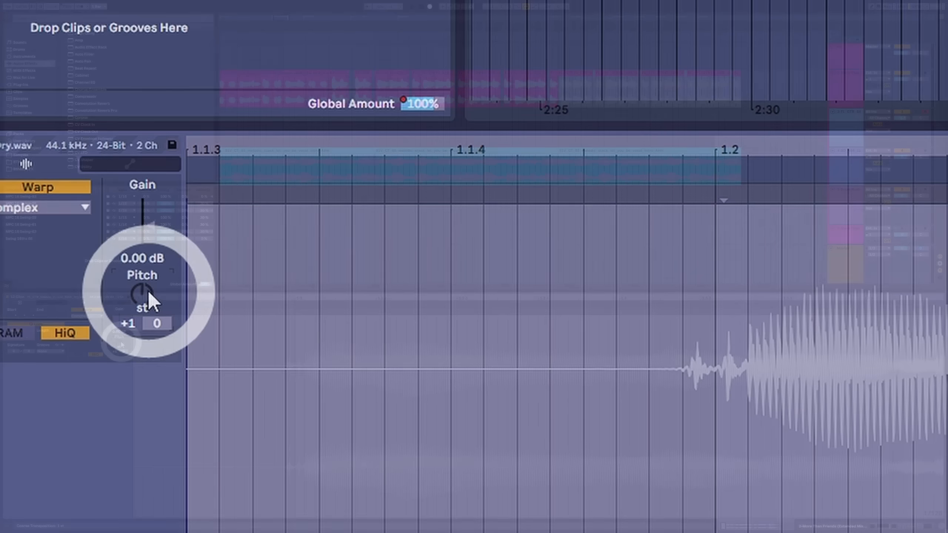
key(Up)
key(Up)
key(Up)
key(Up)
key(Up)
key(Up)
key(Up)
key(Up)
key(Up)
key(Up)
key(Up)
key(Up)
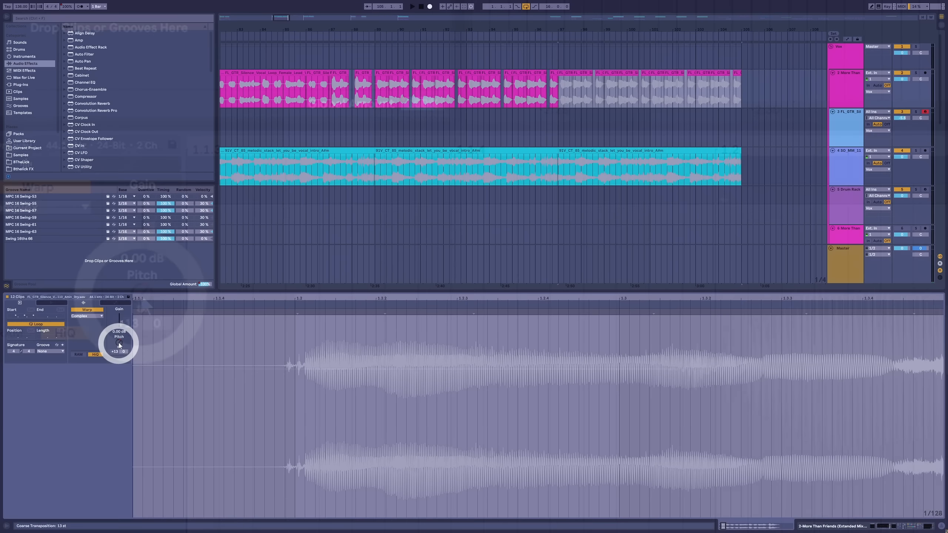
Step: Play the transposed vocal chops from bar 97
click(567, 75)
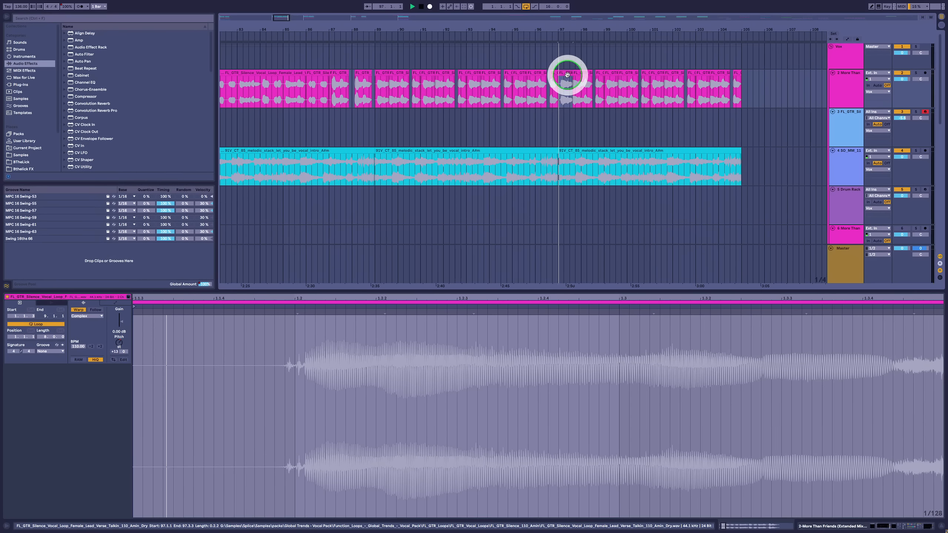
key(space)
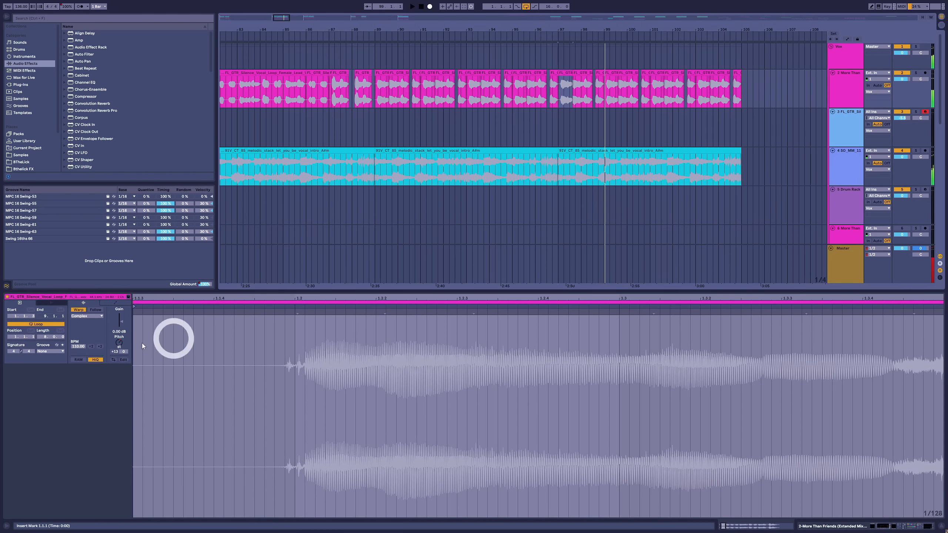
key(space)
Step: Change the warp mode of all vocal chops from bar 97 to 105 to Complex Pro
drag(743, 98, 558, 93)
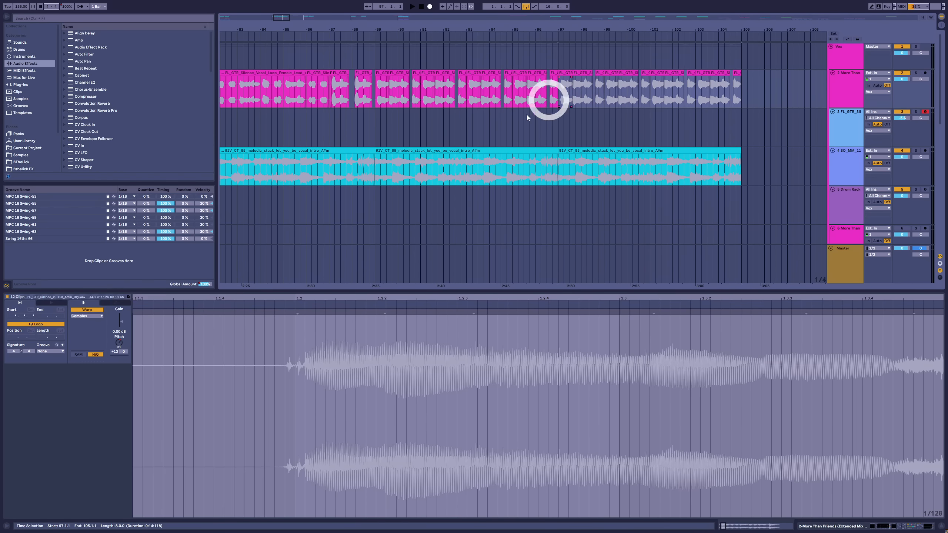
click(91, 317)
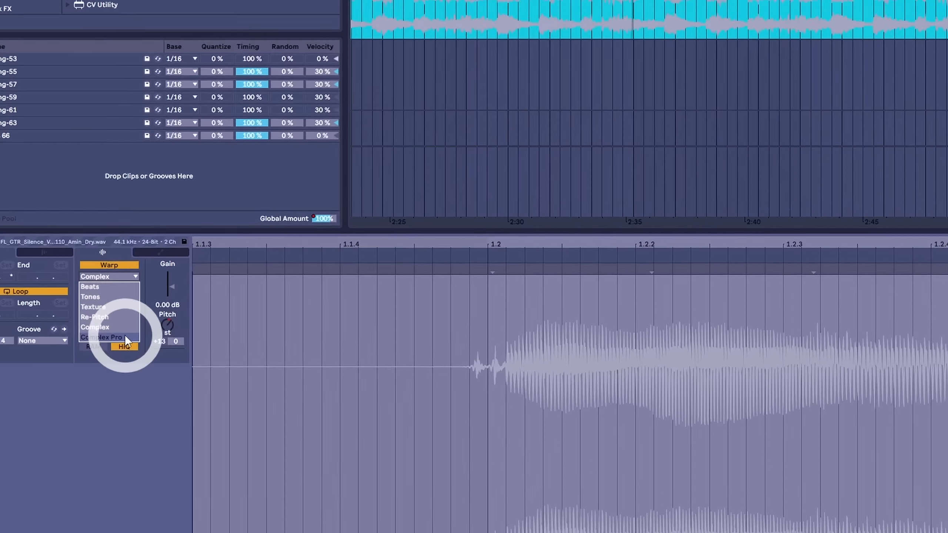
click(96, 345)
Step: Listen to the transposed vocal chops with Formants at 100
mouse_move(152, 236)
mouse_down()
mouse_move(152, 268)
mouse_move(153, 237)
mouse_up()
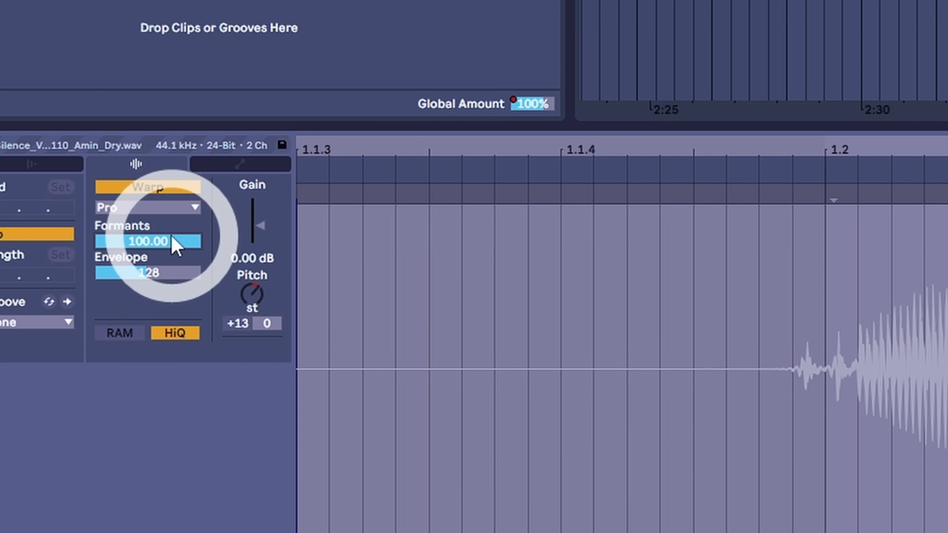
mouse_move(171, 238)
mouse_down()
mouse_move(171, 269)
mouse_move(189, 232)
mouse_up()
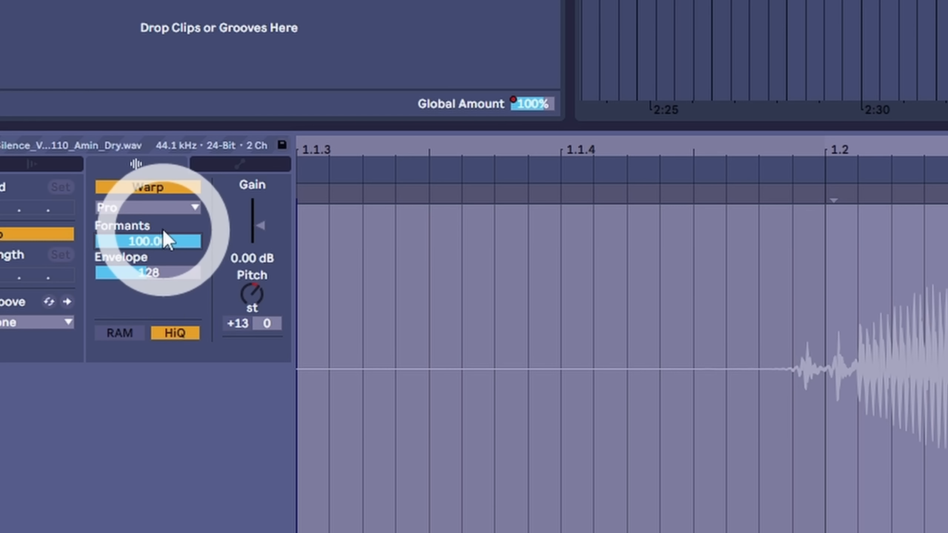
drag(163, 248, 236, 207)
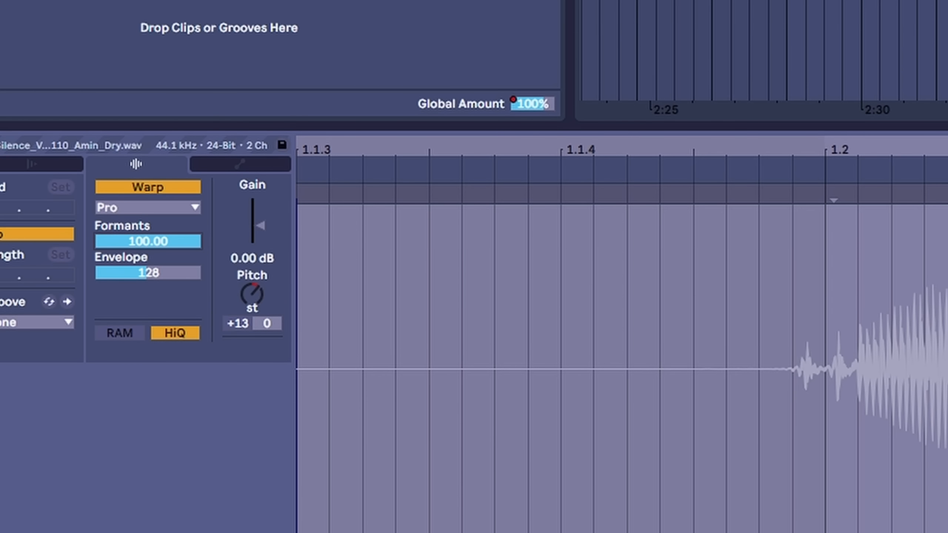
key(space)
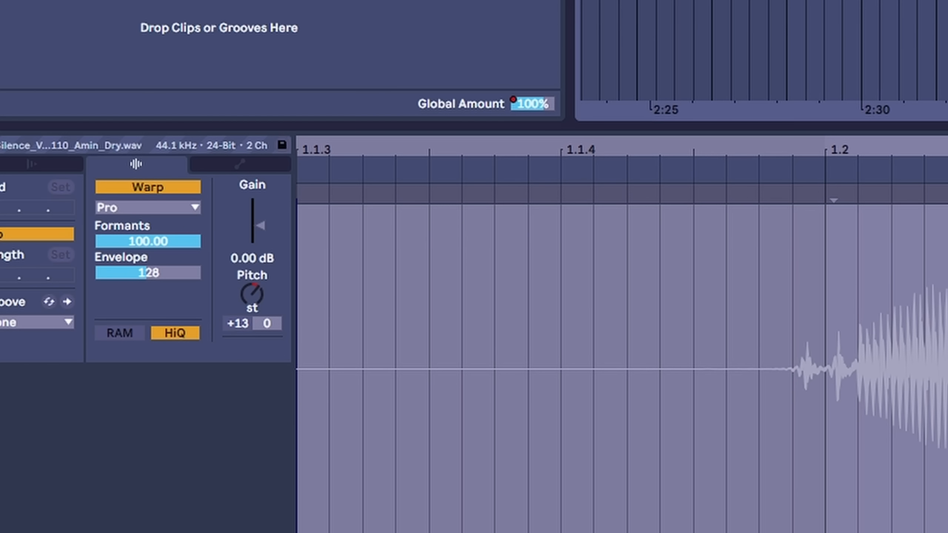
Step: Lower the Formants of the transposed vocal chops to 0.00
click(159, 236)
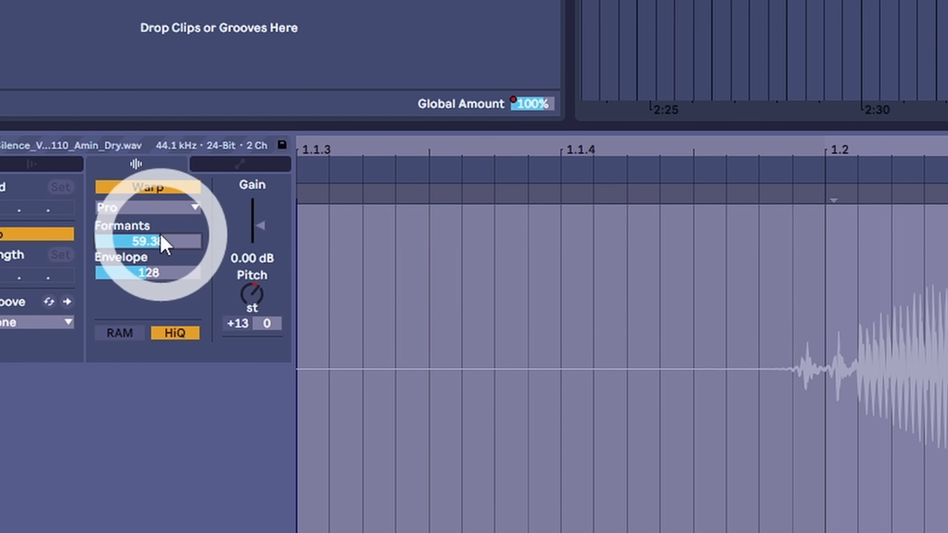
drag(163, 242, 163, 295)
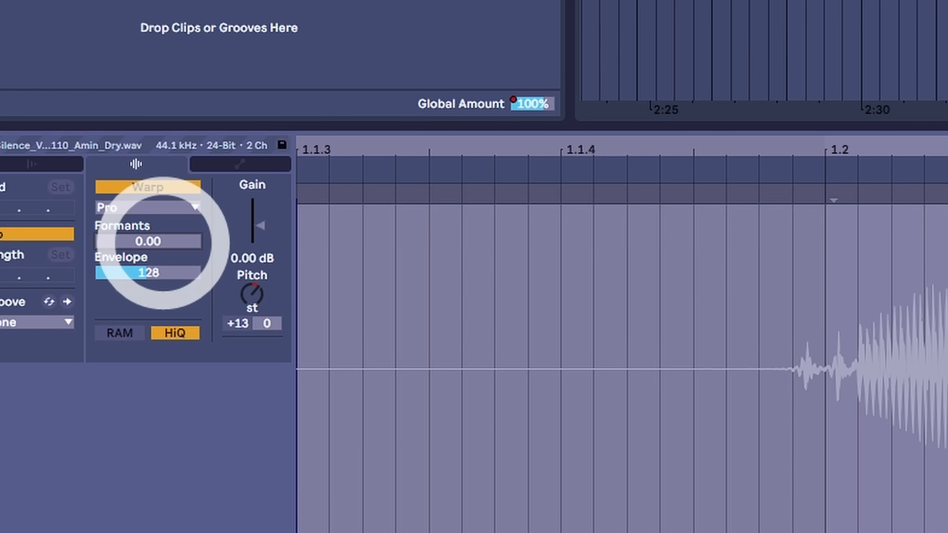
drag(163, 243, 171, 285)
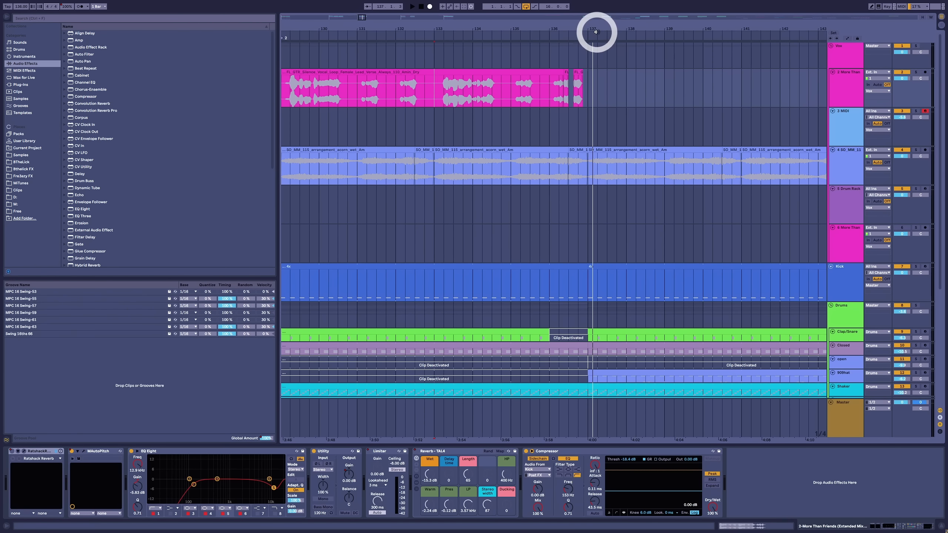
Step: Play the section from bar 133 to hear the short vocal chop that ends the female "Always" vocal
drag(594, 26, 595, 26)
click(466, 71)
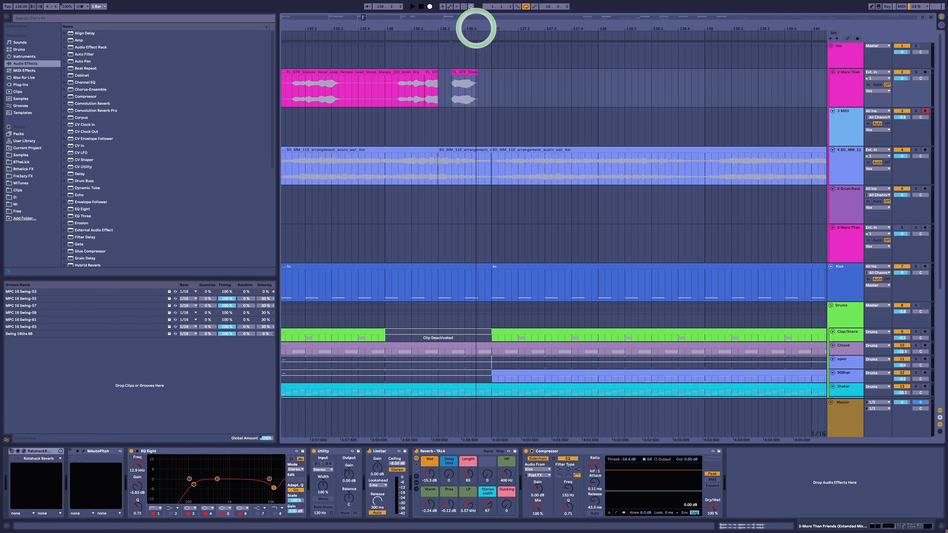
drag(476, 28, 476, 26)
click(440, 95)
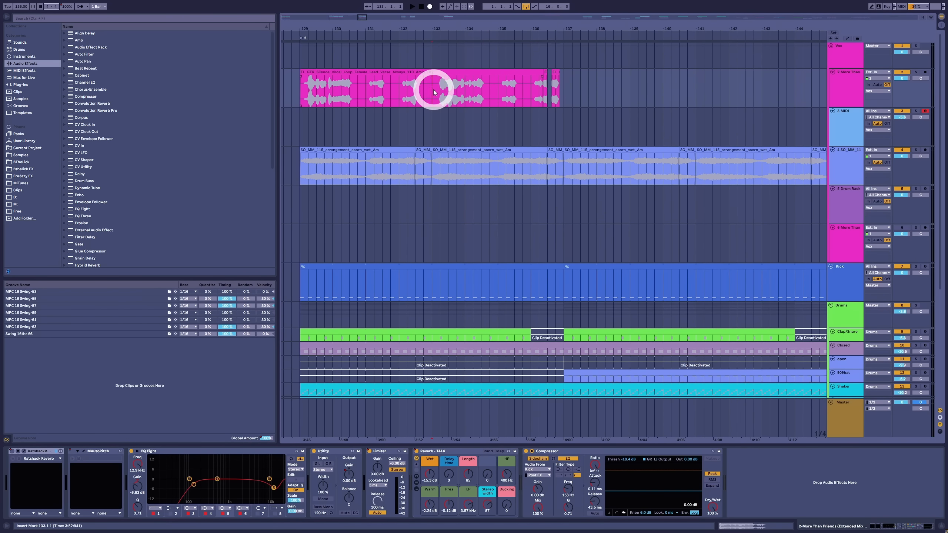
key(space)
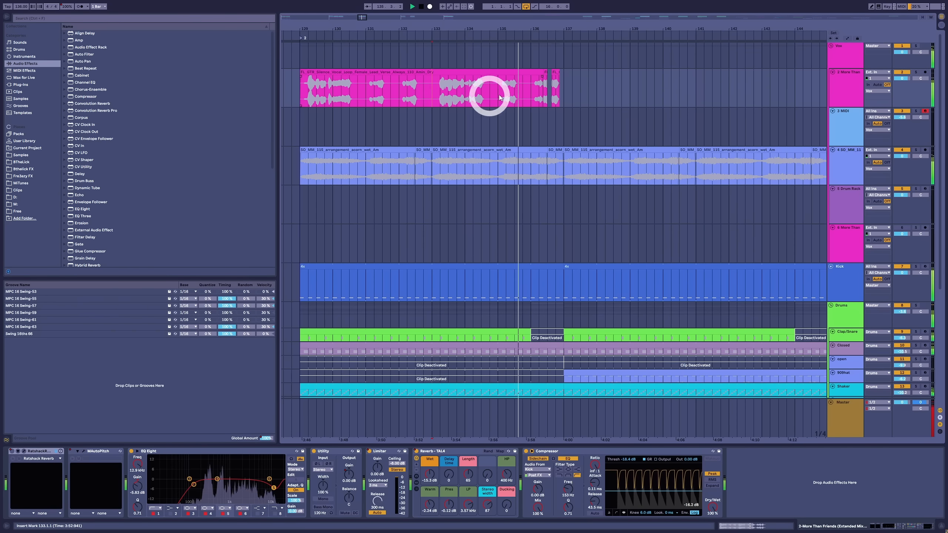
drag(564, 30, 470, 31)
key(space)
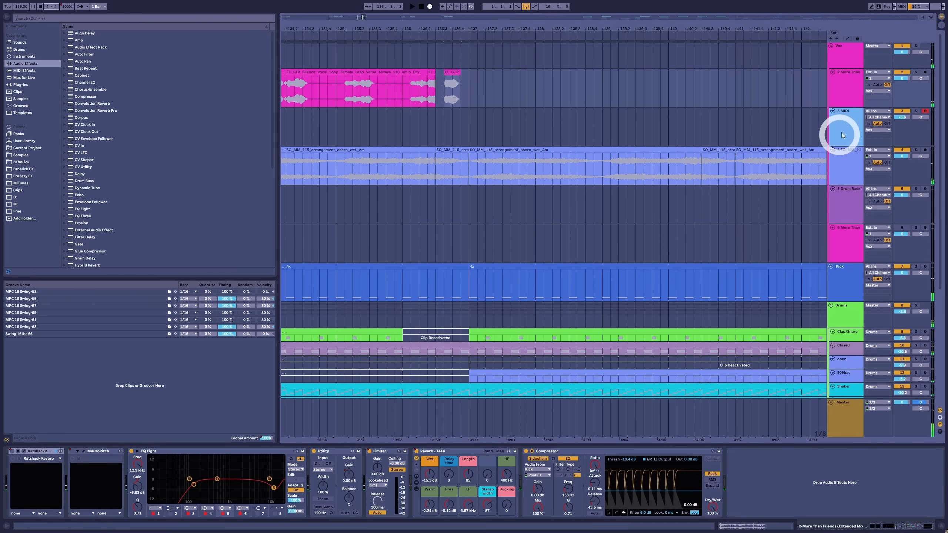
Step: Load the short vocal chop at 136.3.3 as a sampler instrument on the empty MIDI track and audition it
click(839, 133)
click(453, 71)
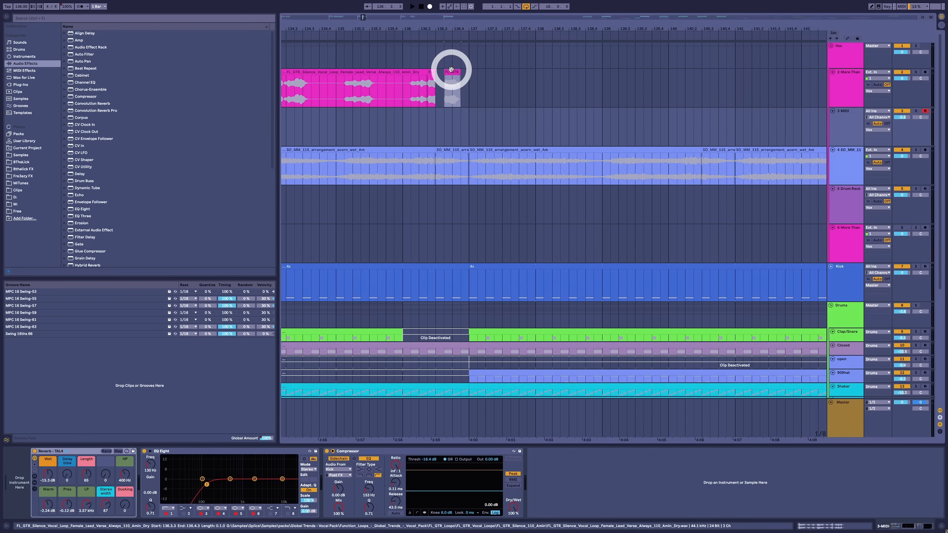
mouse_move(451, 74)
mouse_down()
mouse_move(161, 377)
mouse_move(15, 483)
mouse_move(316, 421)
mouse_up()
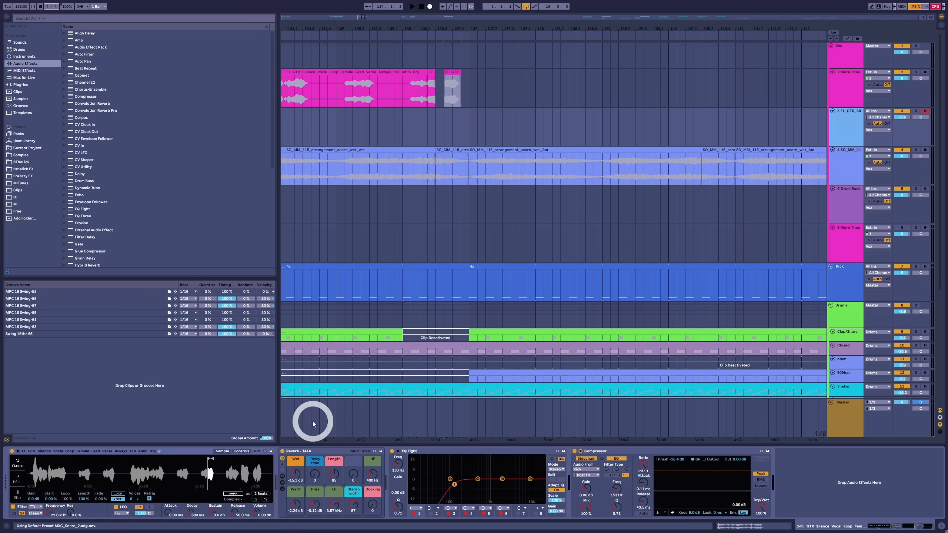
click(844, 127)
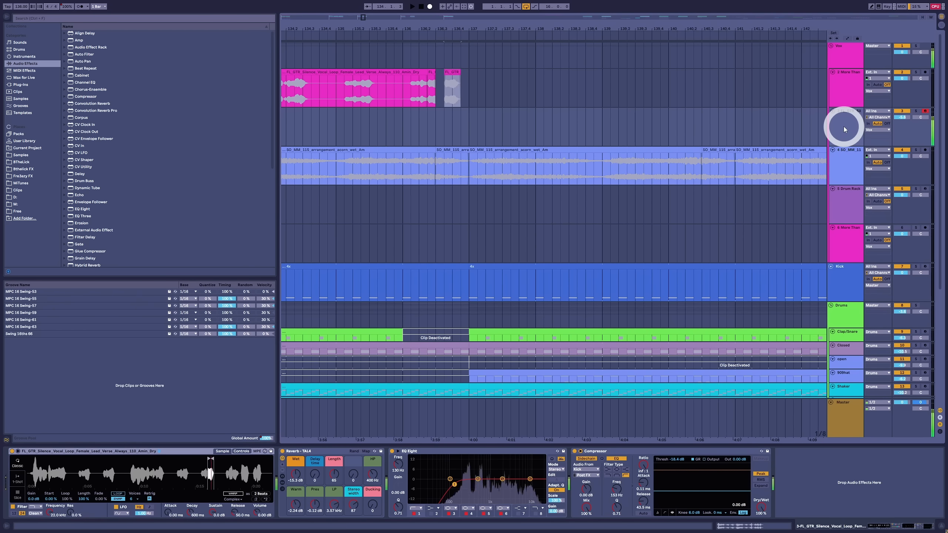
Step: Create an empty four-bar MIDI clip at bar 137 on the vocal sampler track and audition several pitches of the chop
key(ctrl+shift+m)
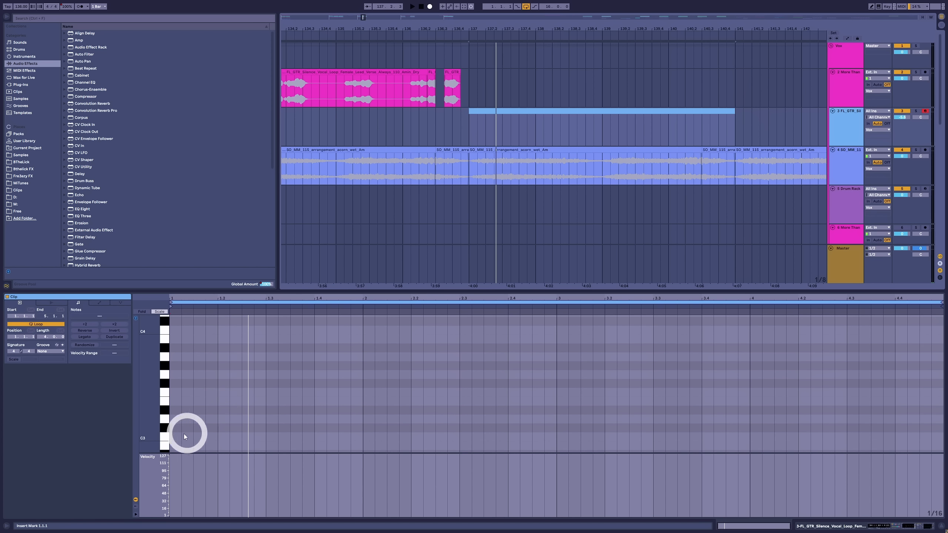
click(164, 436)
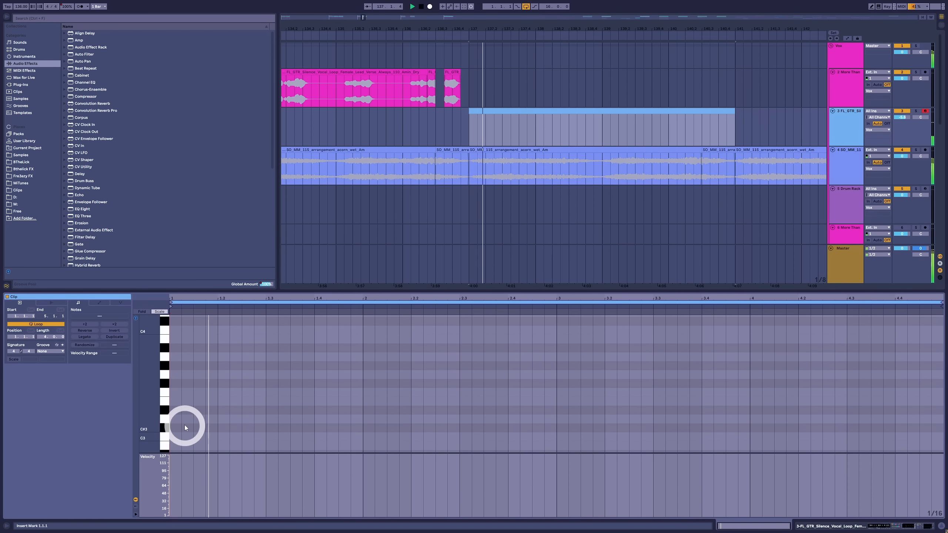
click(168, 411)
click(164, 393)
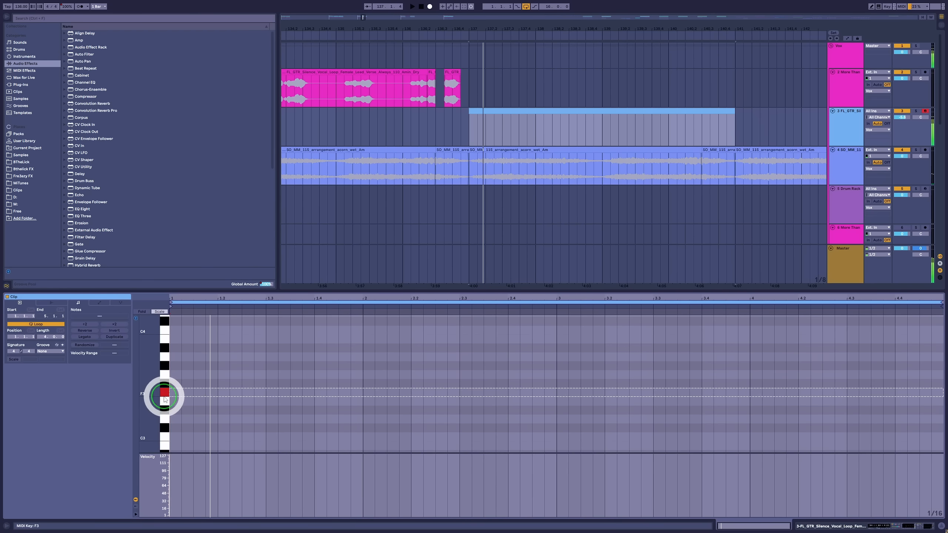
click(166, 368)
click(165, 391)
Step: Add two-sixteenth notes D#3 at 1.2.1 and F3 at 1.2.3, plus a three-sixteenth C3 at 1.3.1
click(225, 410)
drag(225, 410, 266, 393)
double_click(250, 393)
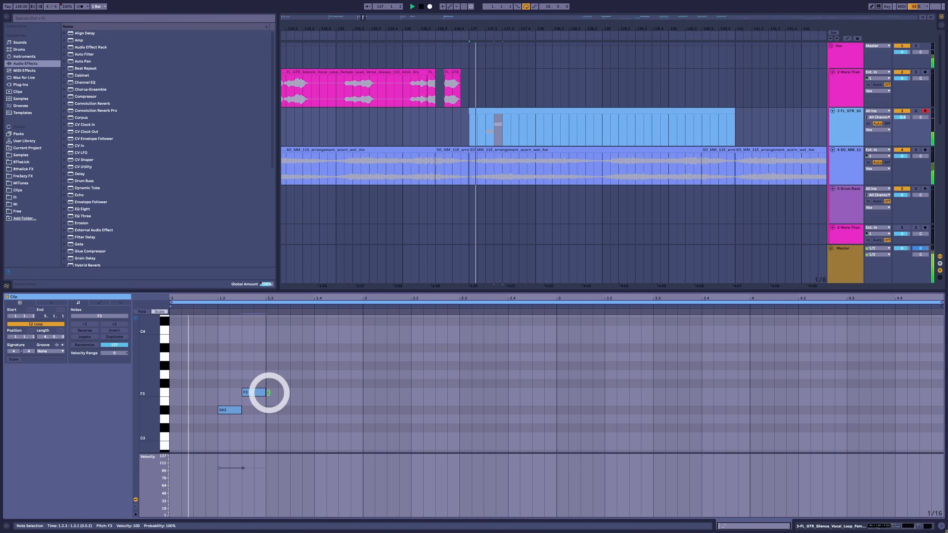
scroll(272, 438, down, 1)
double_click(277, 416)
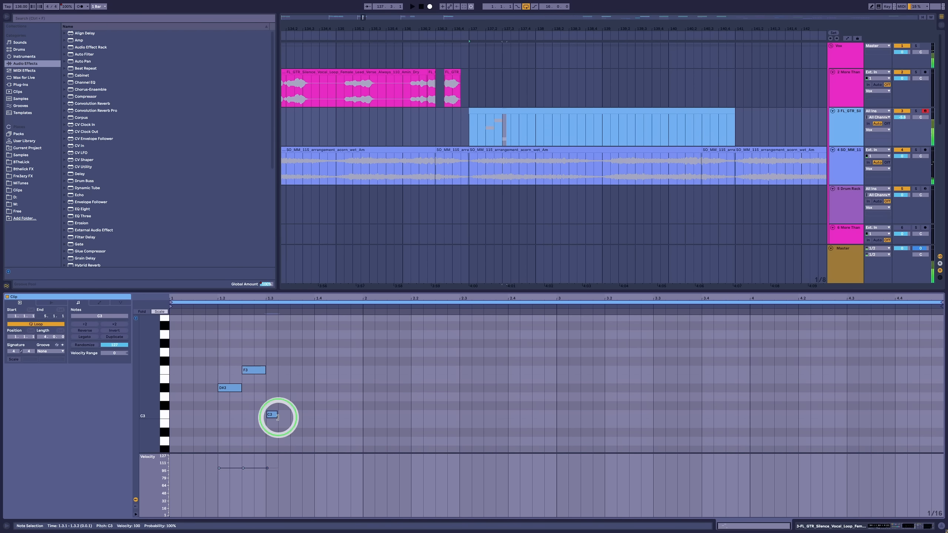
drag(285, 418, 304, 419)
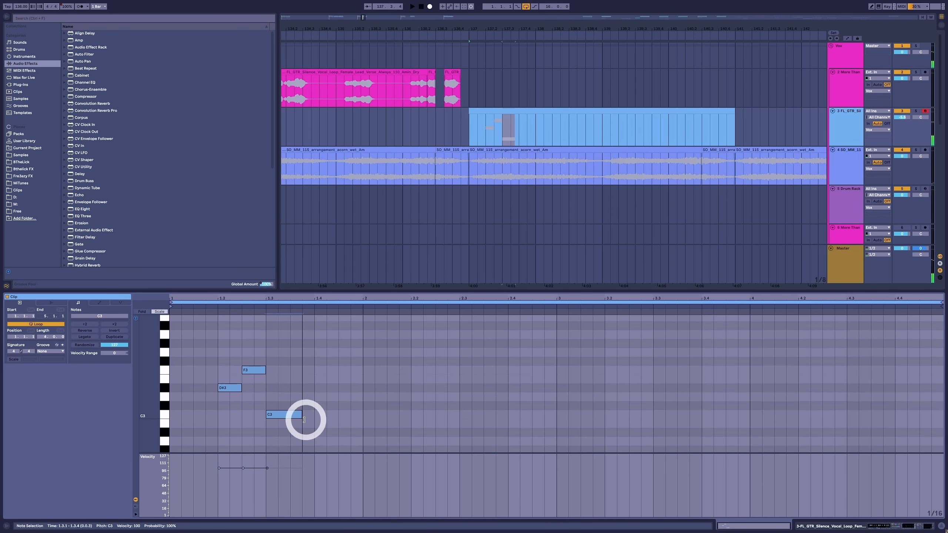
Step: Continue the melody with three-sixteenth notes: A#2 at 1.4.1, G2 at 2.1.1 and a second G2 at 2.2.3
double_click(322, 433)
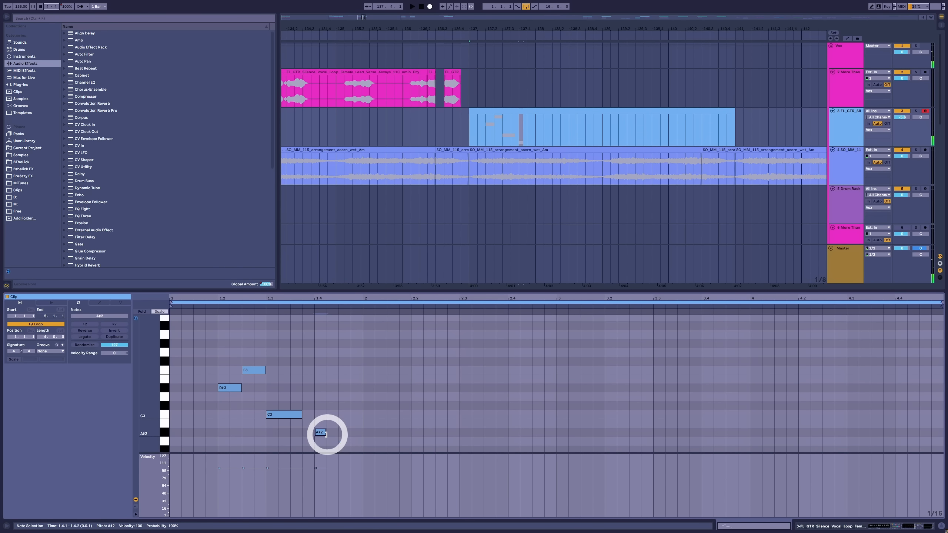
drag(326, 434, 349, 433)
key(space)
scroll(476, 426, down, 2)
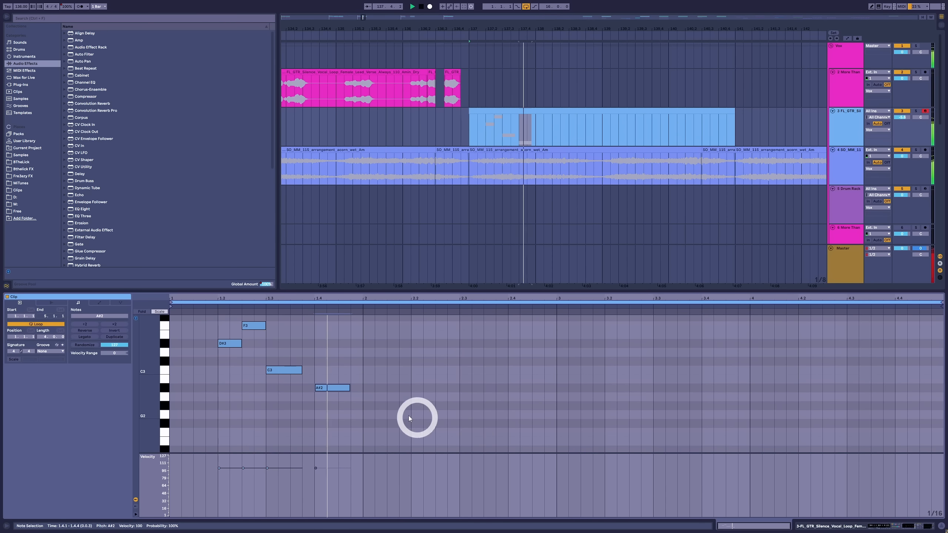
double_click(369, 415)
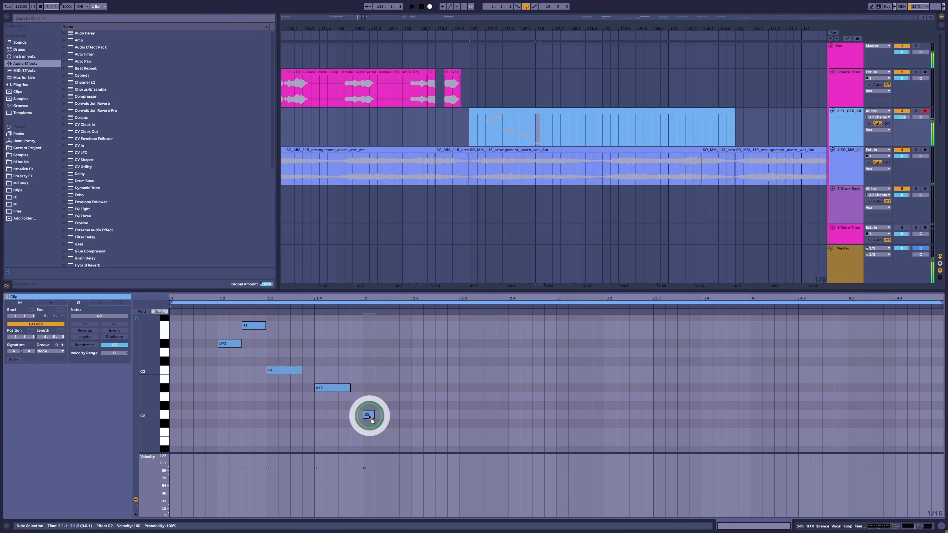
click(375, 415)
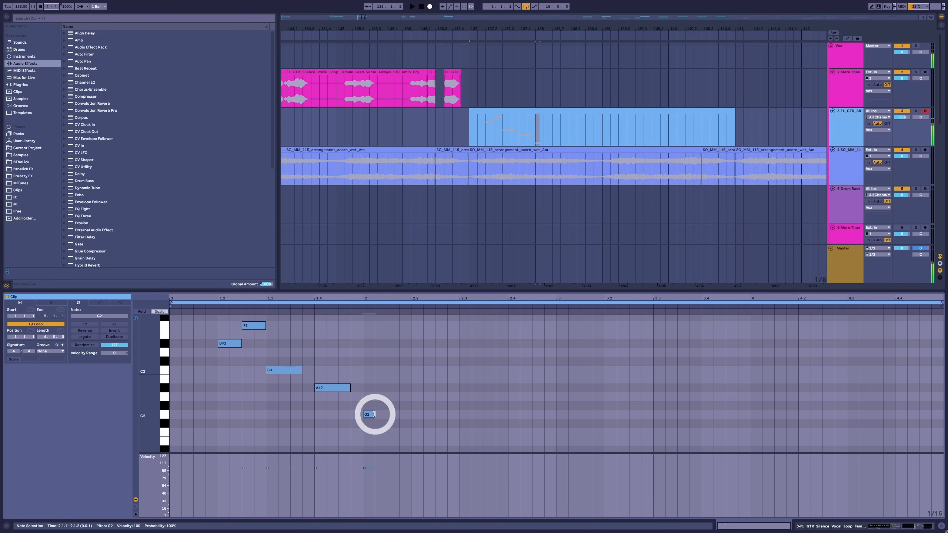
drag(374, 414, 459, 420)
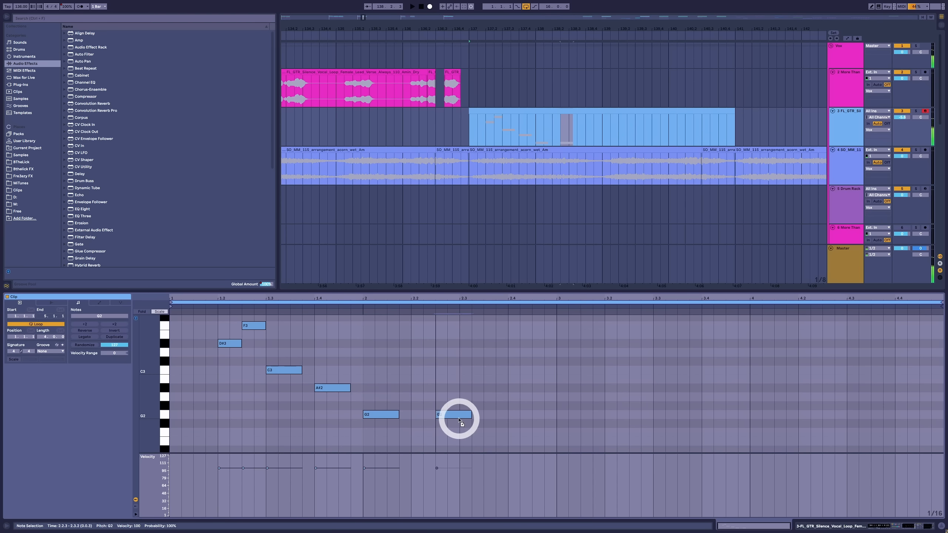
Step: Play back the phrase and add a C3 note at 2.4.1 and an A#2 note at 2.4.3
key(space)
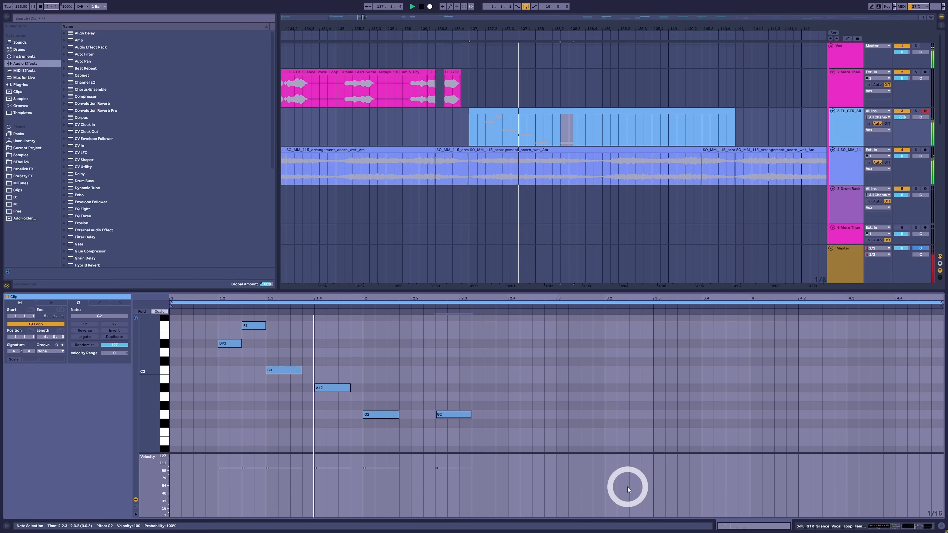
scroll(553, 438, up, 2)
key(space)
scroll(523, 395, down, 1)
double_click(513, 393)
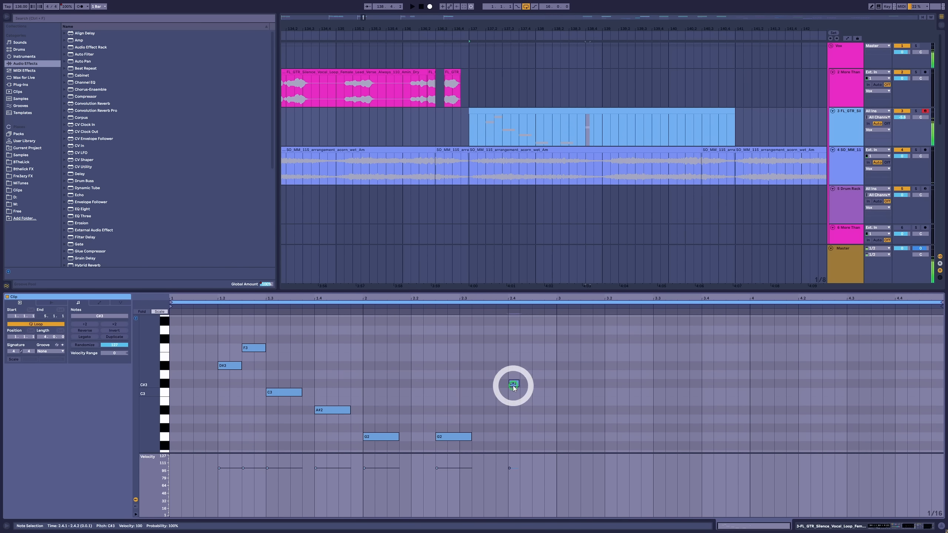
drag(514, 393, 552, 414)
double_click(540, 413)
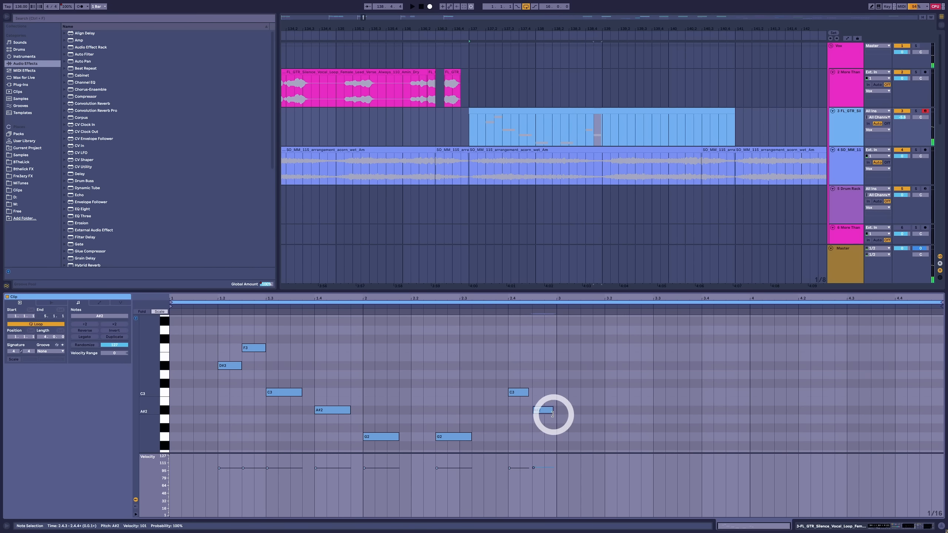
Step: Play the vocal sampler melody and extend its MIDI clip to the end of the arrangement loop at bar 145
key(space)
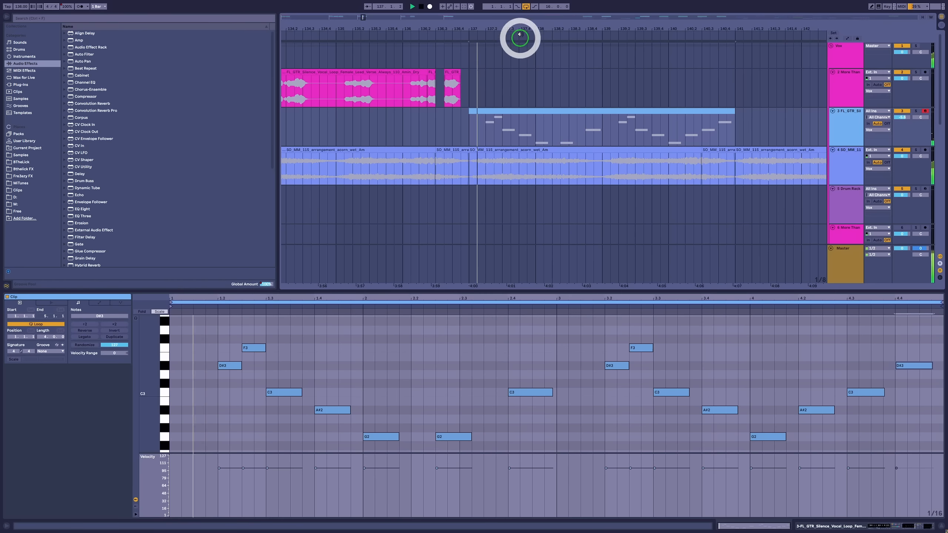
drag(560, 25, 439, 20)
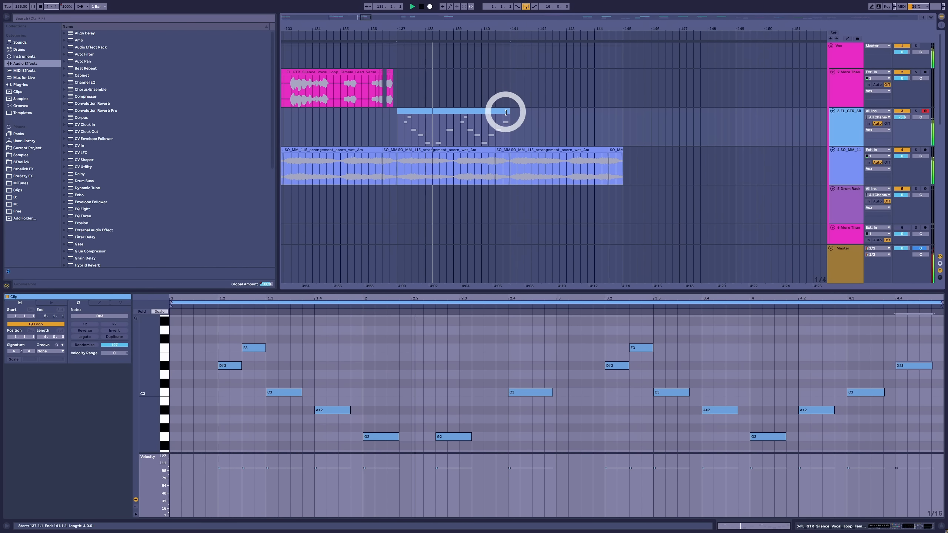
drag(506, 112, 621, 134)
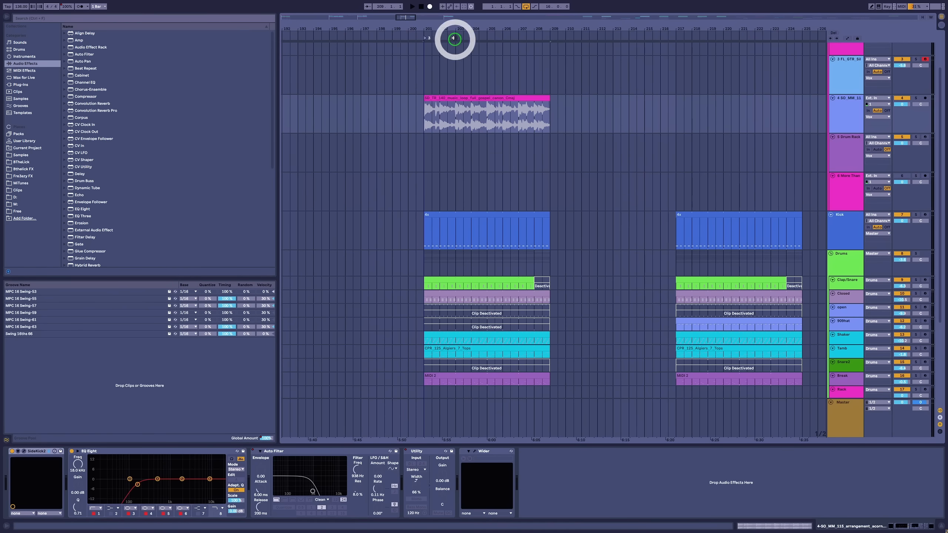
Step: Listen to the full gospel canon music loop together with the drums from bar 201
drag(453, 28, 375, 29)
click(348, 108)
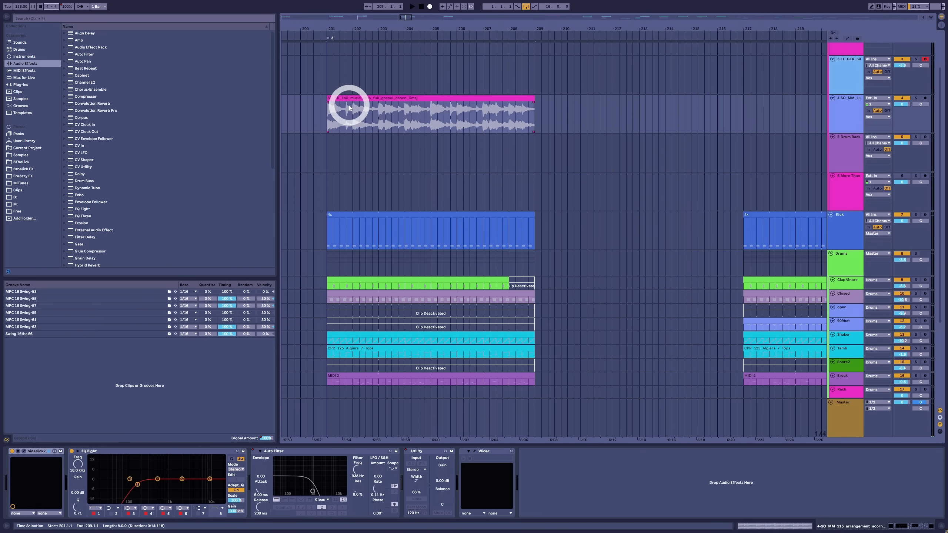
click(354, 98)
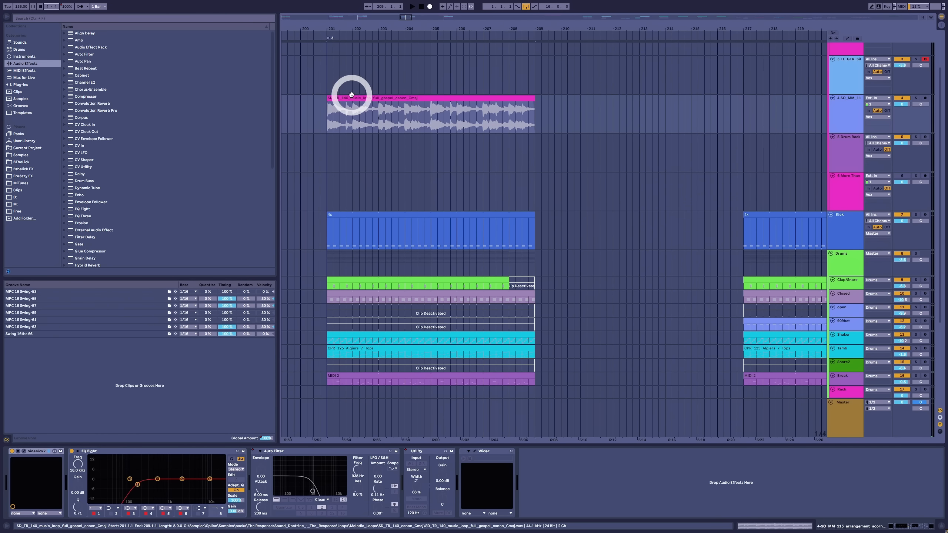
key(space)
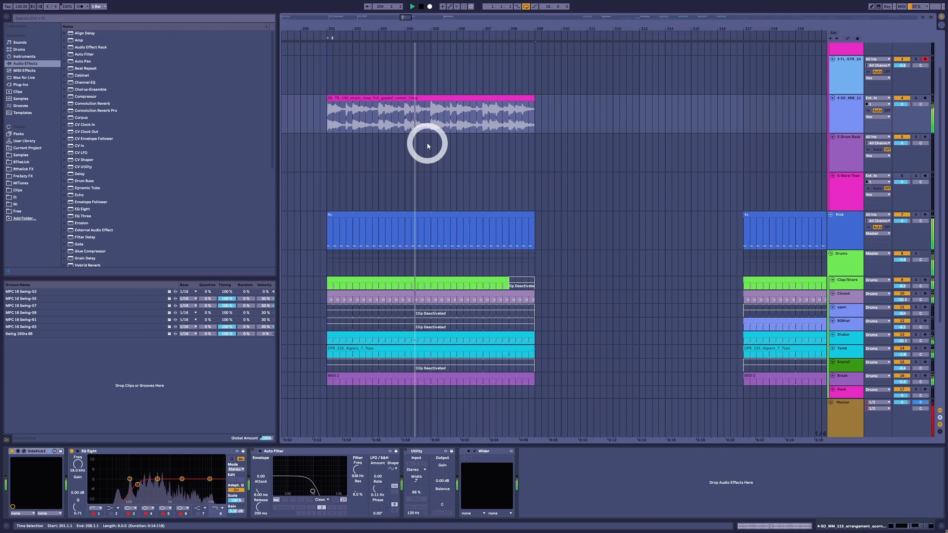
click(422, 99)
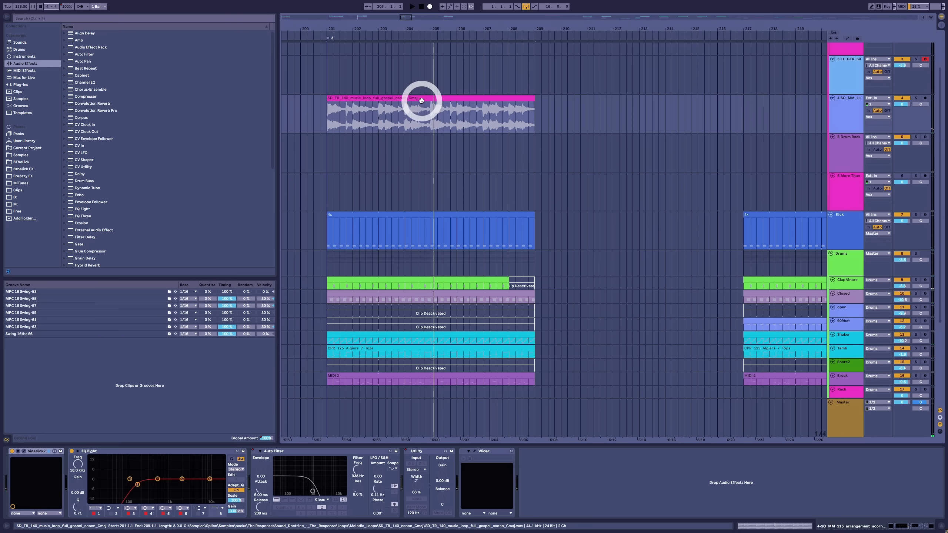
Step: Copy the first half bar of bars 201, 202, 203 and 204 of the gospel loop to bars 209, 210, 211 and 212
click(332, 123)
drag(329, 121, 542, 112)
click(334, 96)
click(527, 113)
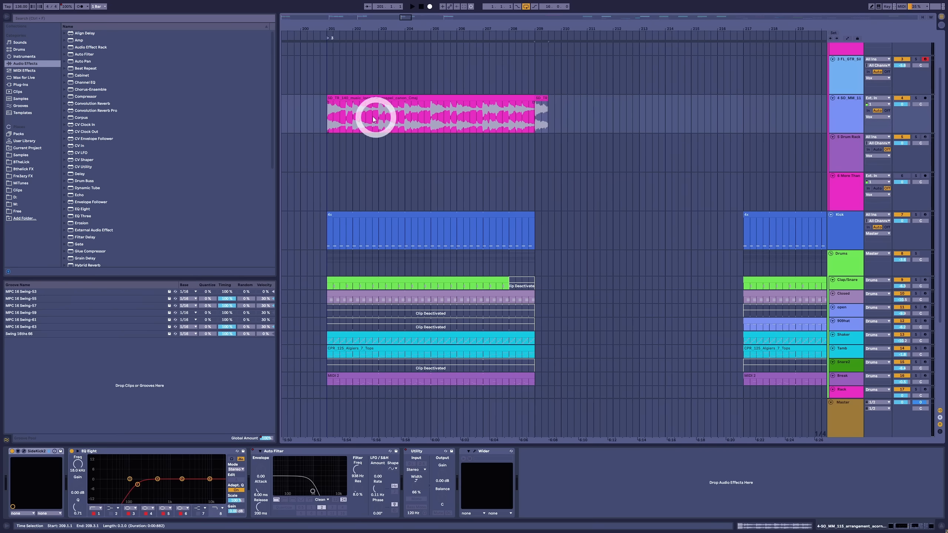
drag(354, 119, 564, 106)
drag(379, 113, 597, 108)
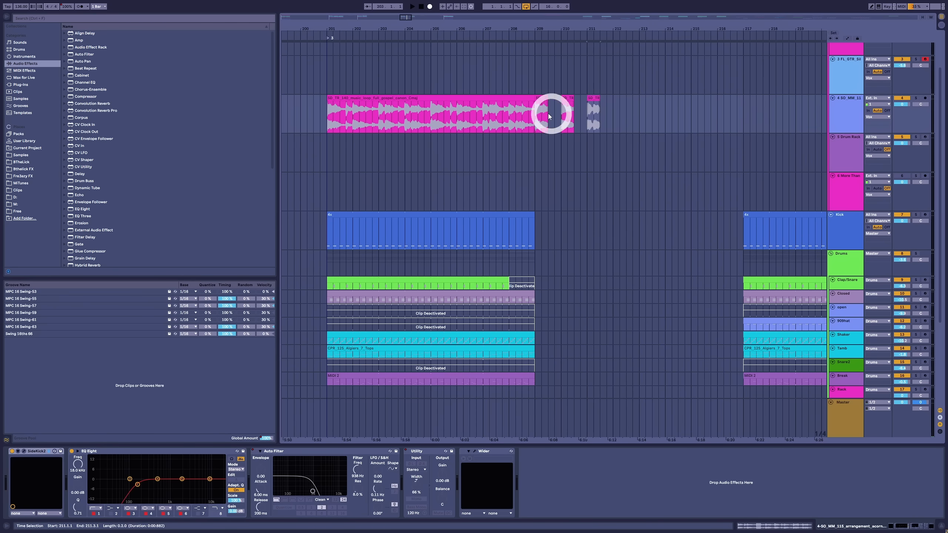
drag(405, 113, 622, 120)
Step: Place another short chop directly after each half-bar gospel chop, and load the chop at 209.1.1 onto Drum Rack pad C1
drag(646, 32, 509, 80)
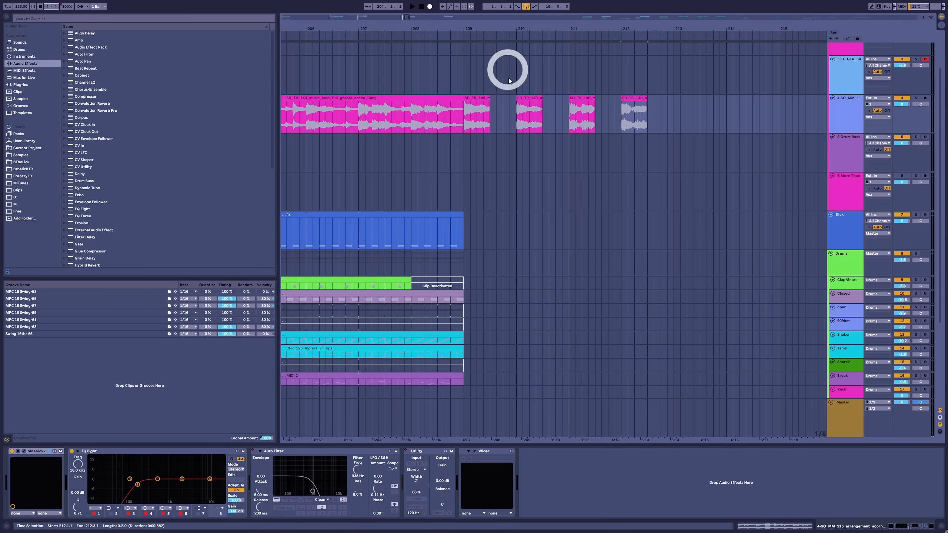
mouse_move(479, 115)
mouse_down()
mouse_move(488, 111)
mouse_move(482, 100)
mouse_move(497, 100)
mouse_move(591, 114)
mouse_move(588, 98)
mouse_move(651, 103)
mouse_move(469, 113)
mouse_up()
click(638, 109)
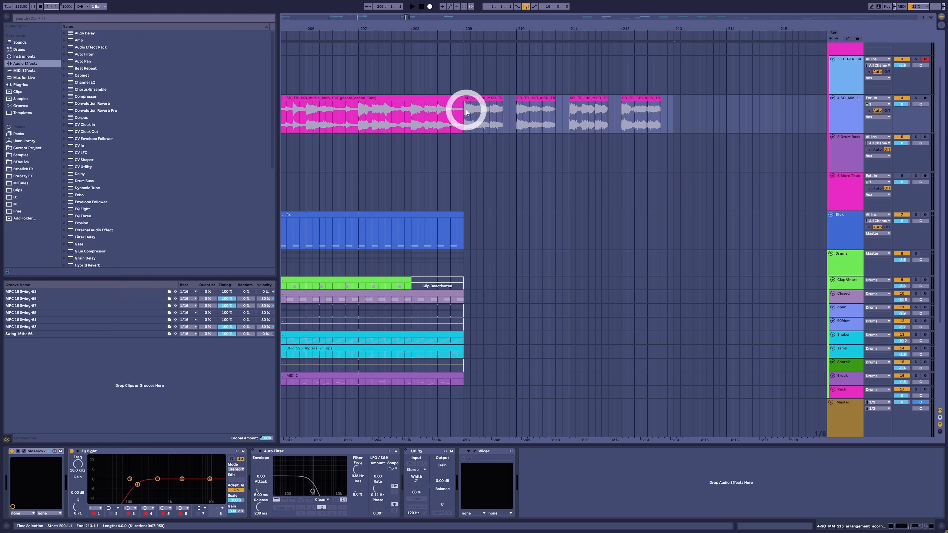
click(845, 152)
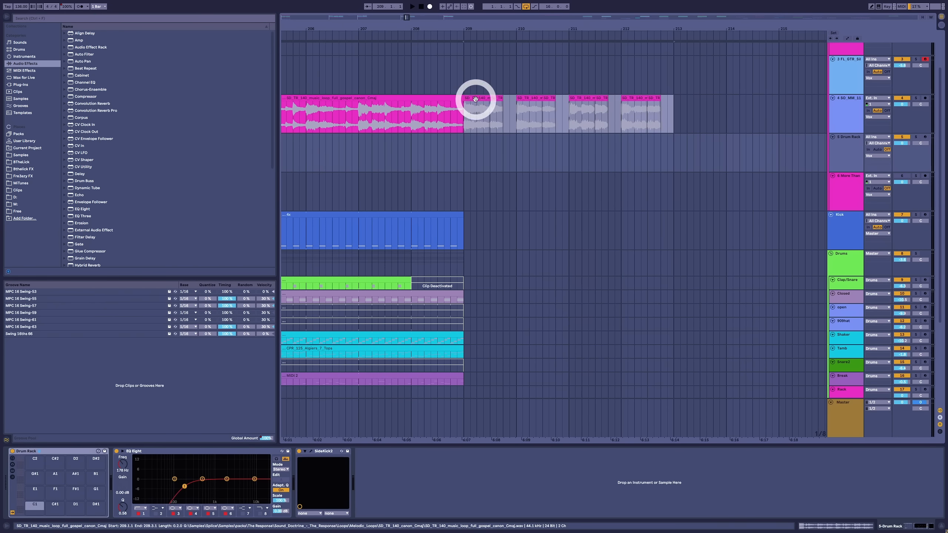
drag(475, 99, 33, 507)
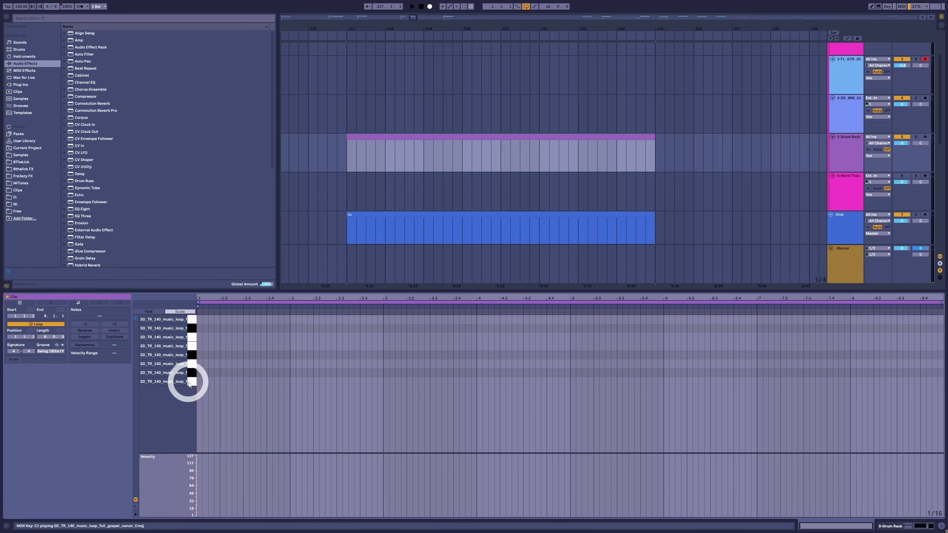
Step: Audition the eight gospel chops on the Drum Rack, from C1 upward, in the empty clip at bar 217
click(190, 382)
click(192, 371)
click(192, 363)
click(192, 357)
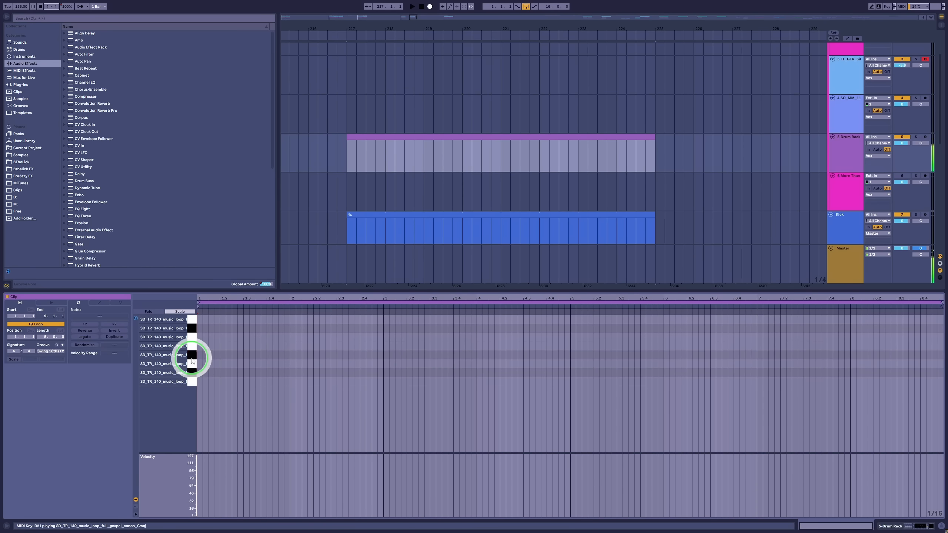
click(191, 345)
click(192, 337)
click(191, 327)
click(192, 322)
click(191, 364)
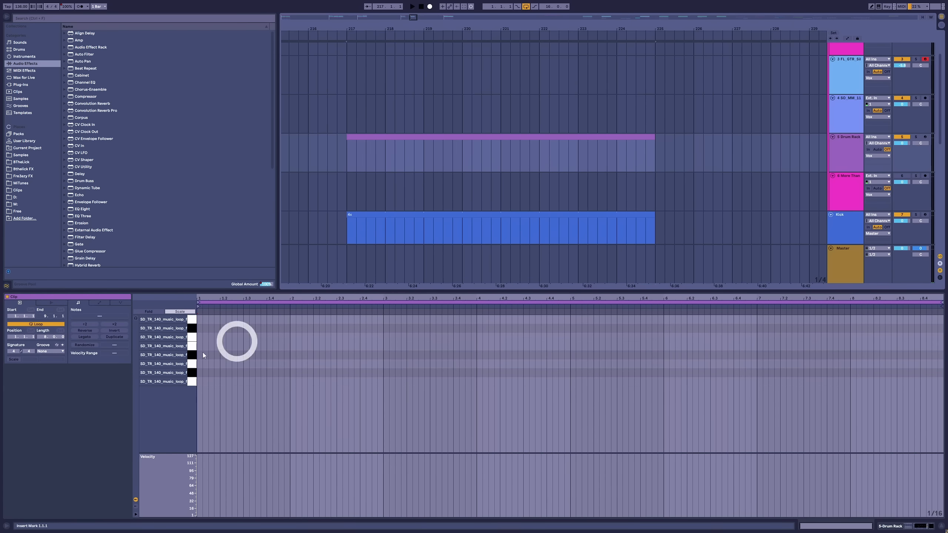
Step: Set the groove of the Drum Rack clip to Swing 16ths 66 and audition the C1 chop
click(61, 348)
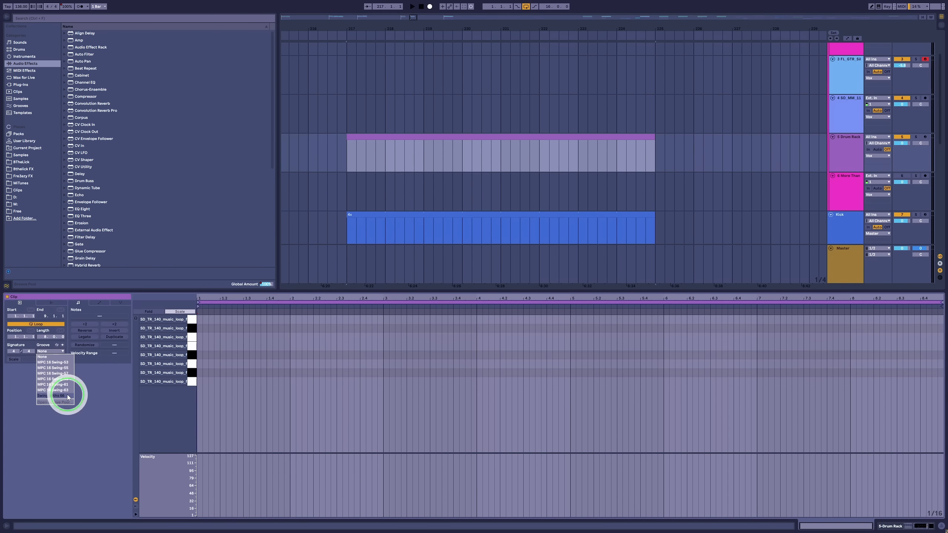
click(64, 393)
click(136, 318)
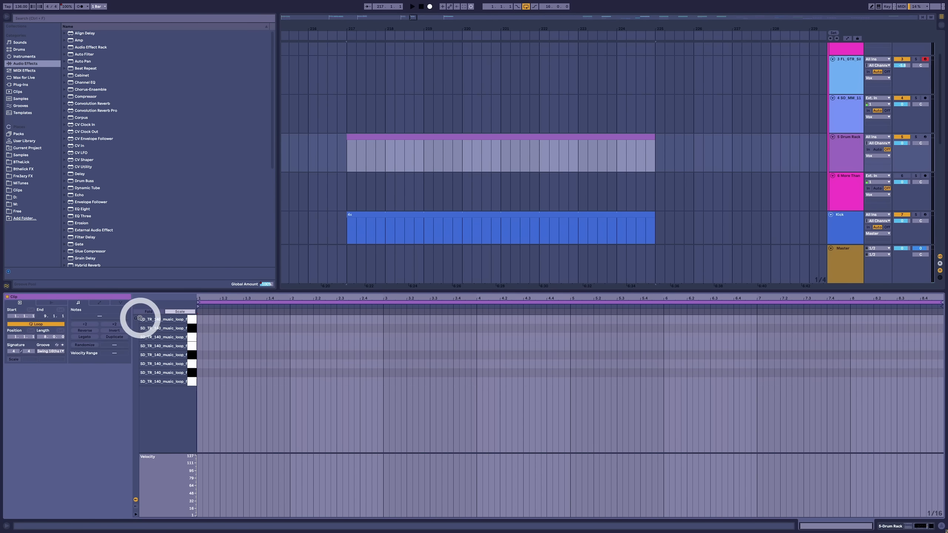
click(189, 383)
drag(189, 383, 243, 414)
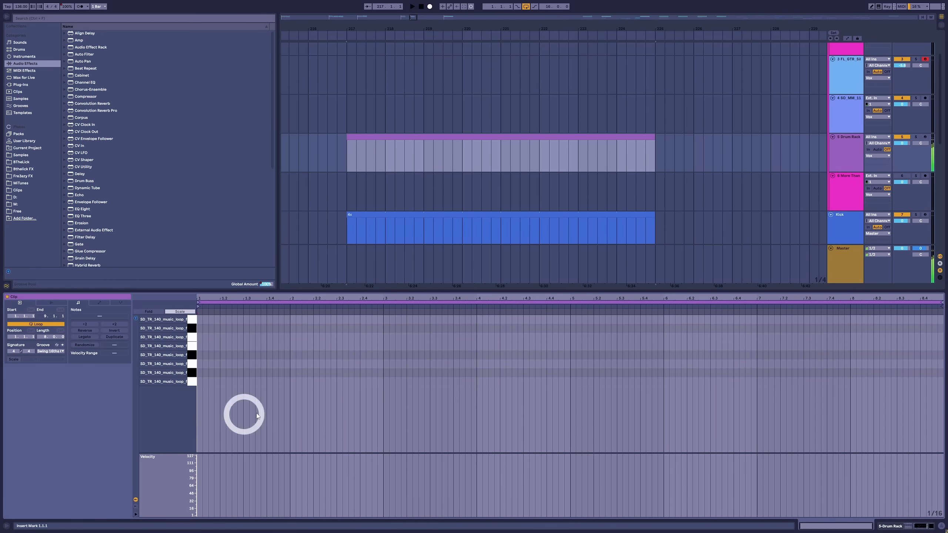
Step: Add C1 chop notes at 1.1.2 and 1.1.4, a C#1 note at 1.2.1 and a C1 note at 1.2.3
double_click(207, 382)
double_click(218, 381)
click(226, 374)
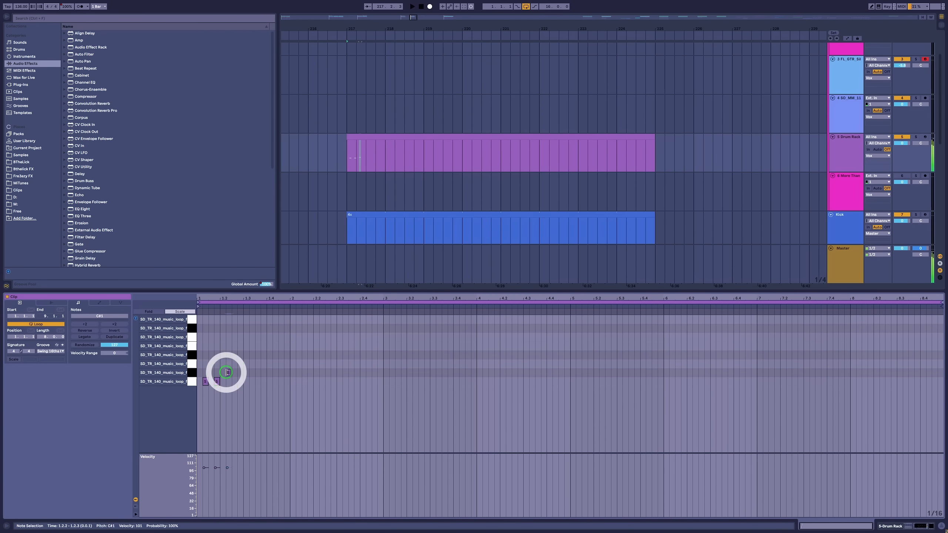
drag(227, 372, 222, 372)
double_click(234, 381)
Step: Play the chop pattern and fill the rest of bar 1 with a one-beat C#1 at 1.3.1 and shorter C1 and C#1 notes on beat 4
key(space)
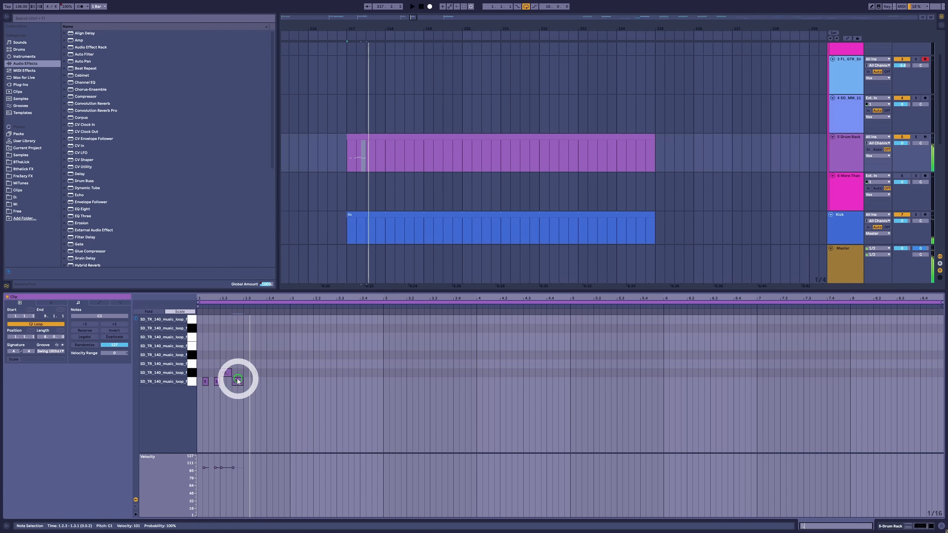
drag(238, 381, 260, 370)
key(space)
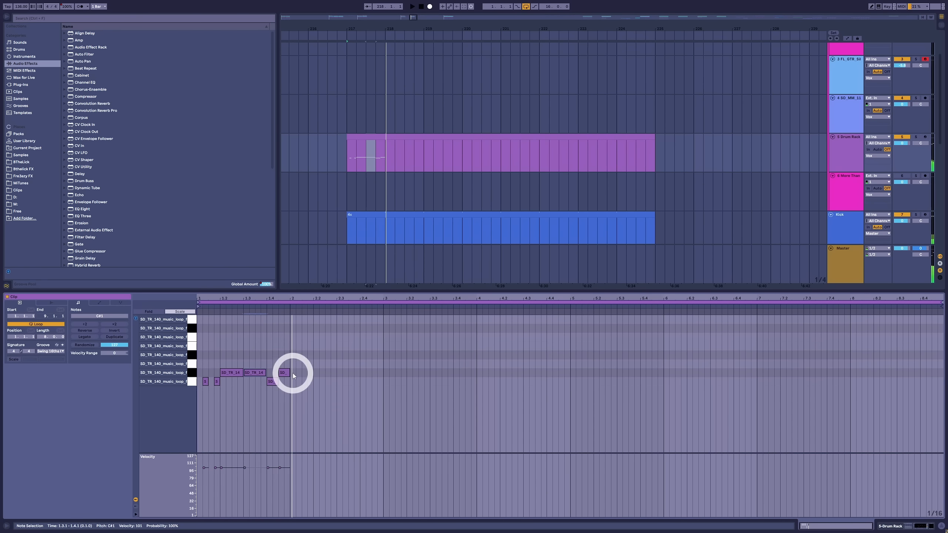
Step: Raise the last note of bar 1 to F1 and play the whole Drum Rack clip from bar 217
drag(285, 372, 284, 366)
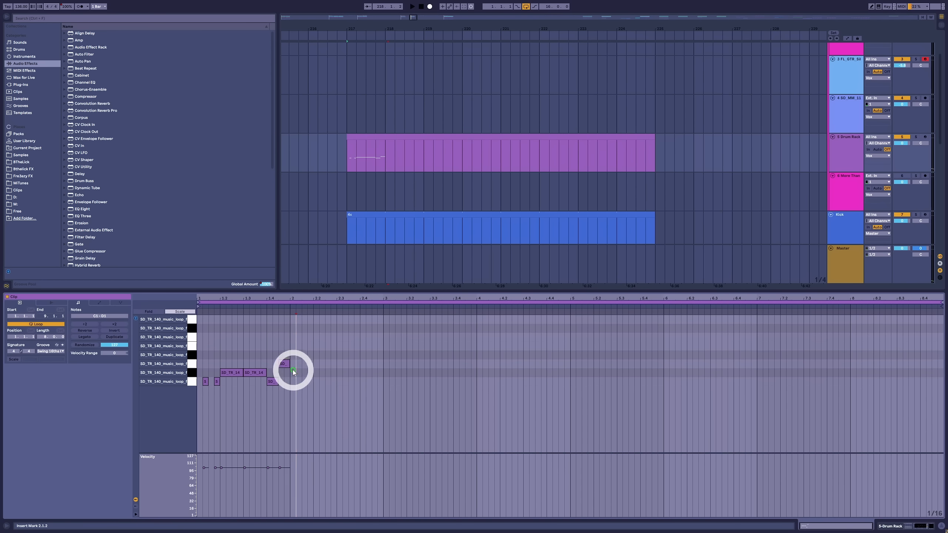
drag(285, 362, 286, 344)
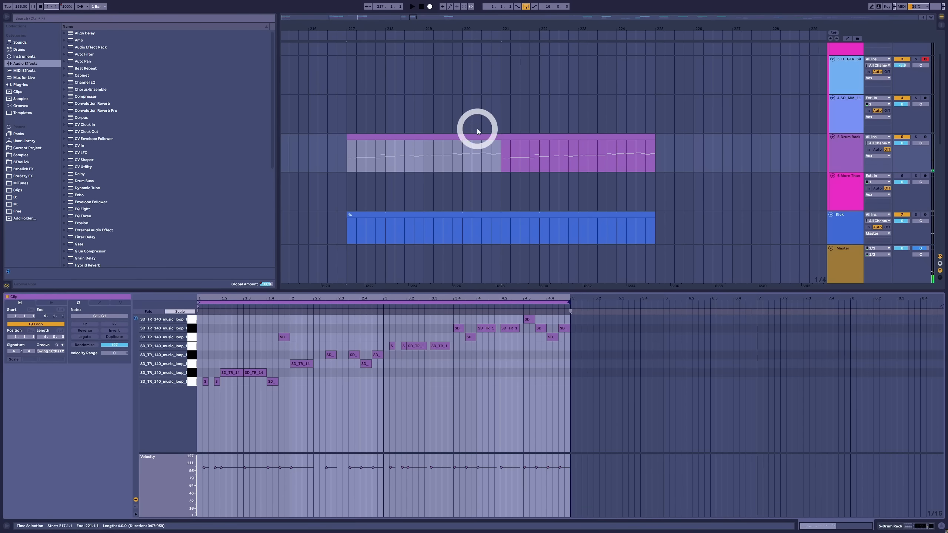
click(479, 136)
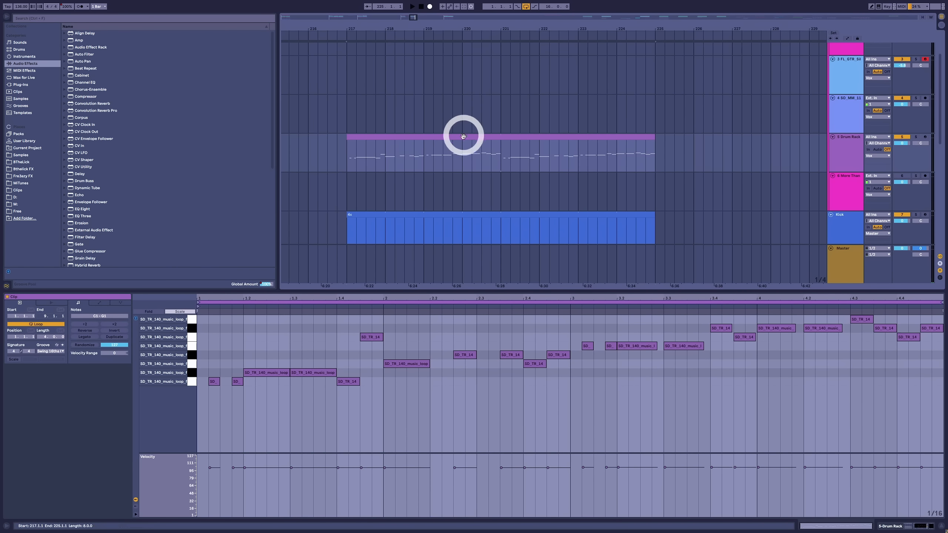
key(space)
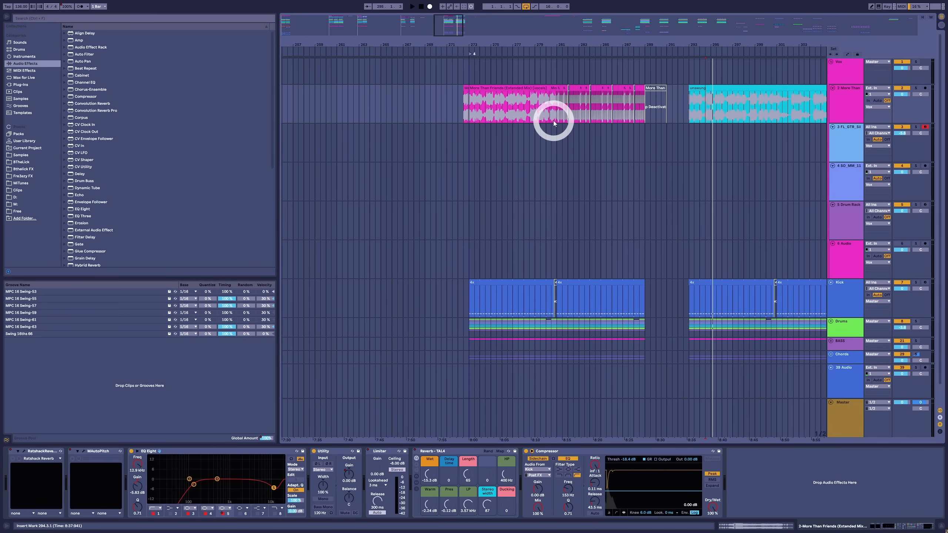
Step: Audition the More Than Friends vocal from 281.1.1 to 281.1.3 and split that half-beat chop off its clip
click(555, 123)
drag(566, 43, 567, 41)
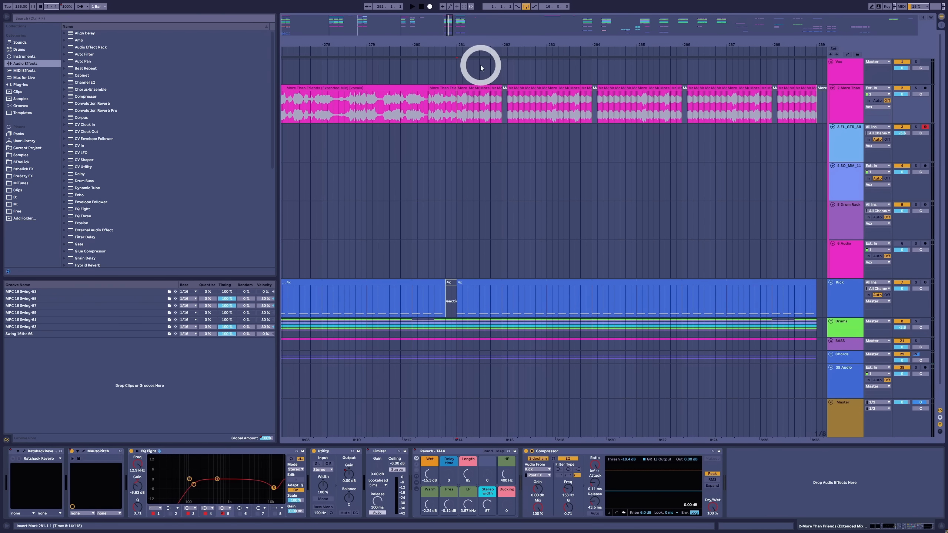
click(465, 37)
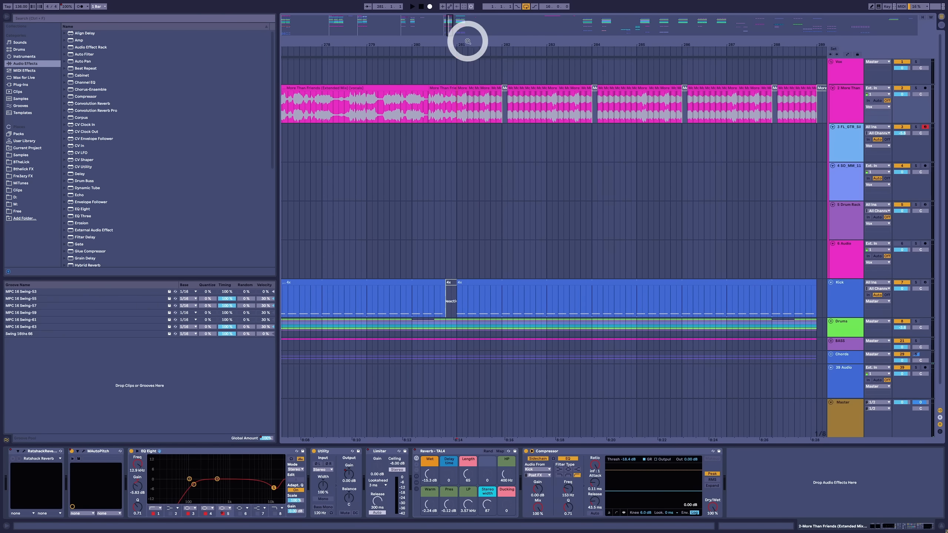
drag(468, 42, 468, 60)
drag(444, 105, 453, 105)
key(space)
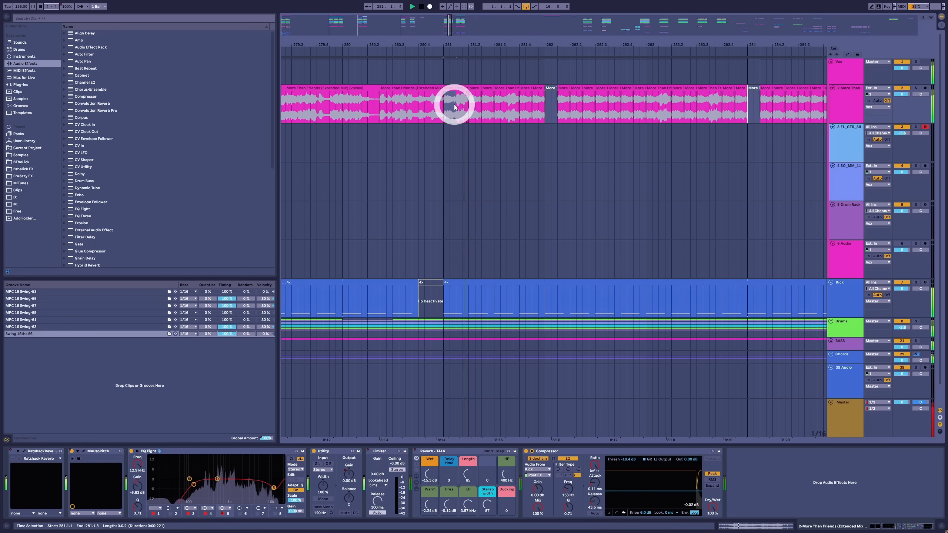
key(space)
key(space)
key(space)
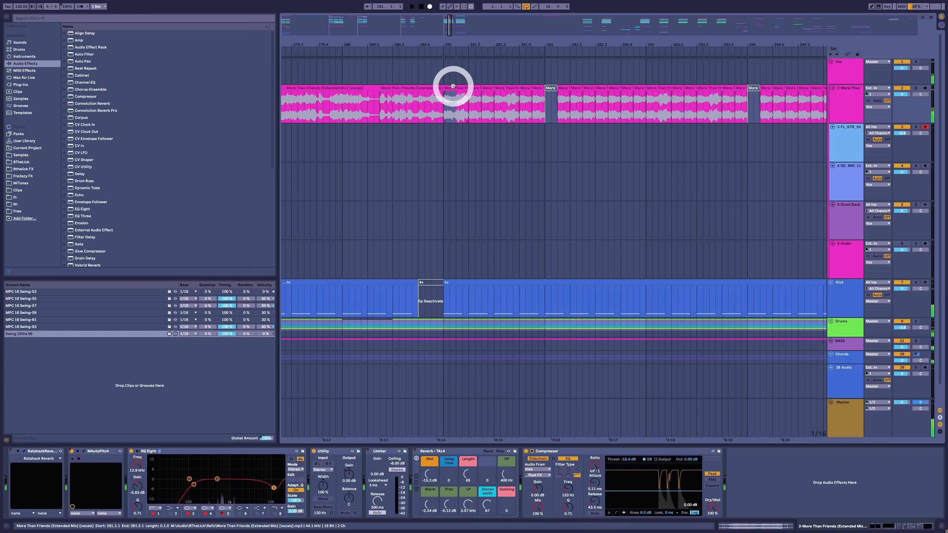
key(ctrl+e)
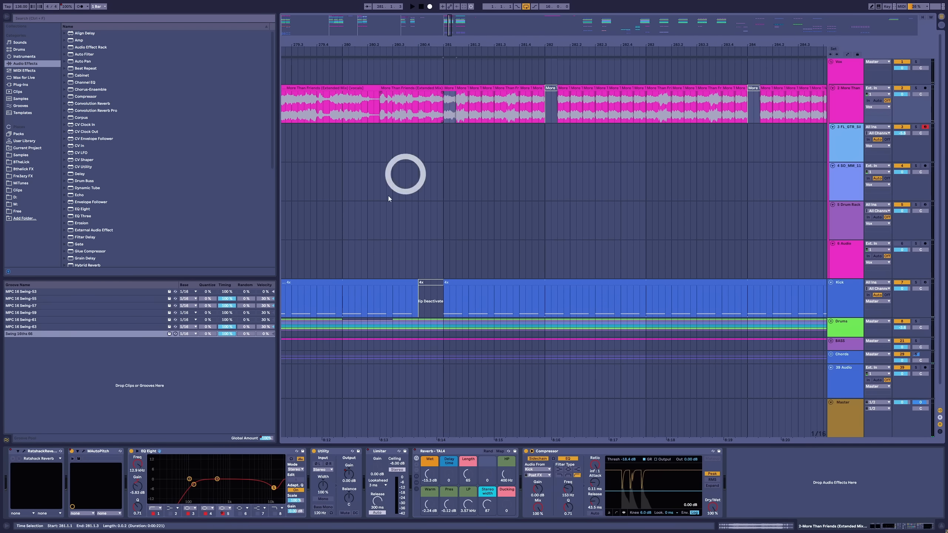
Step: Inspect the pitch transposition of the individual More Than Friends chops between 281.1.1 and 281.4.3 in their clip settings
key(shift+Tab)
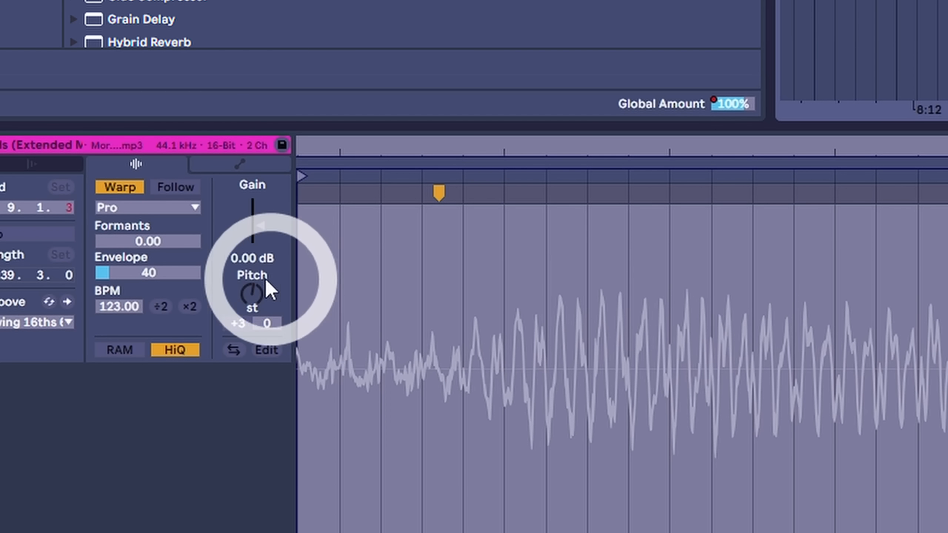
click(262, 306)
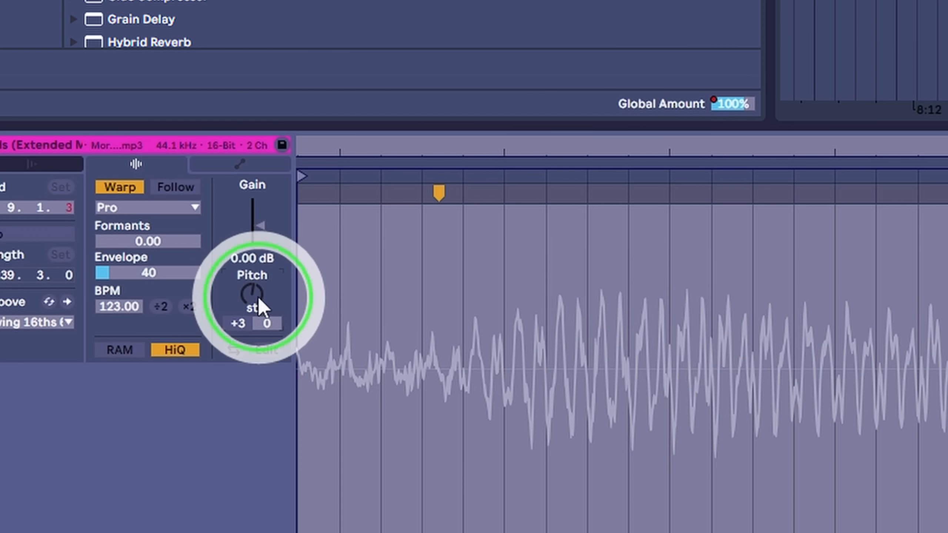
drag(258, 297, 140, 209)
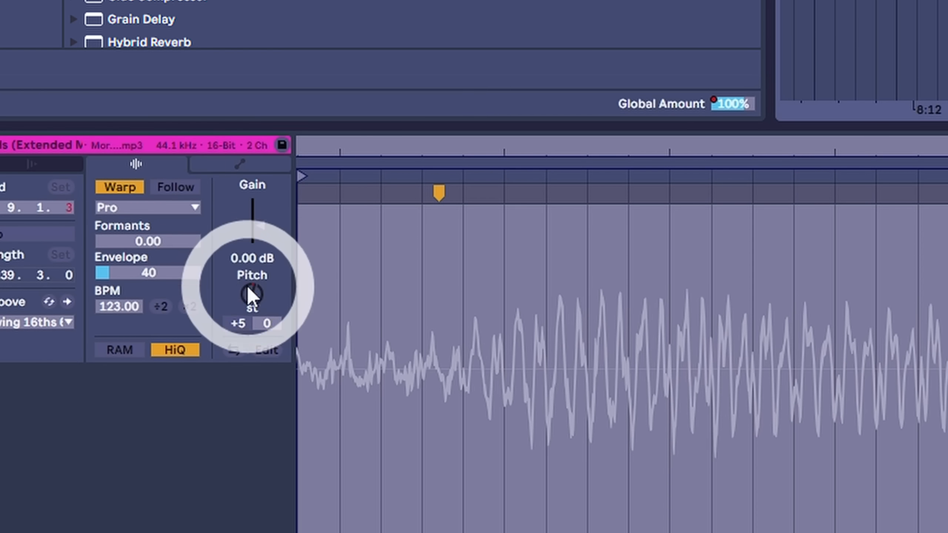
click(263, 294)
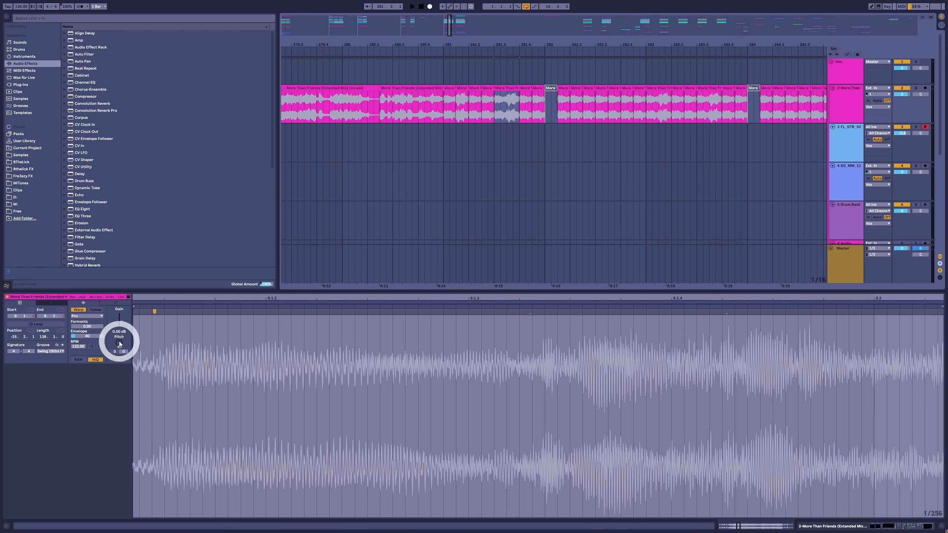
click(526, 89)
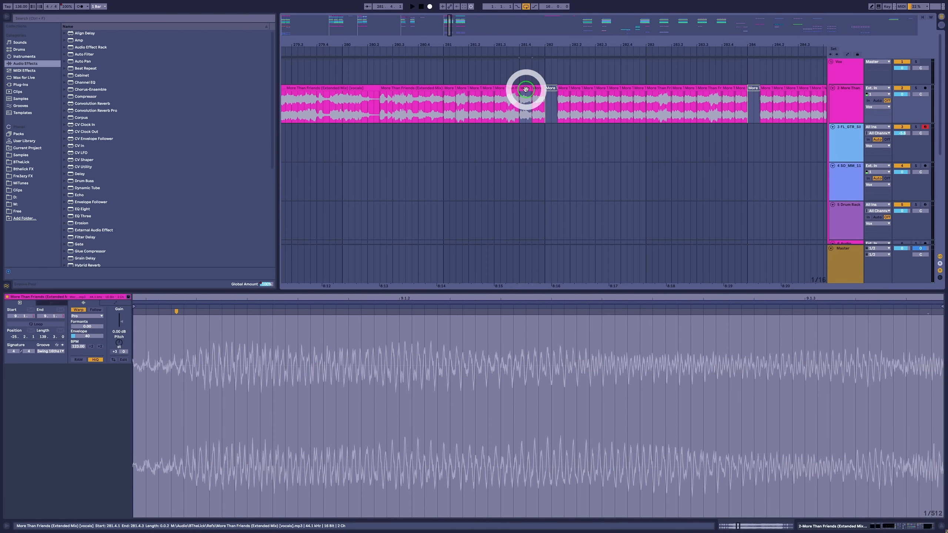
click(453, 90)
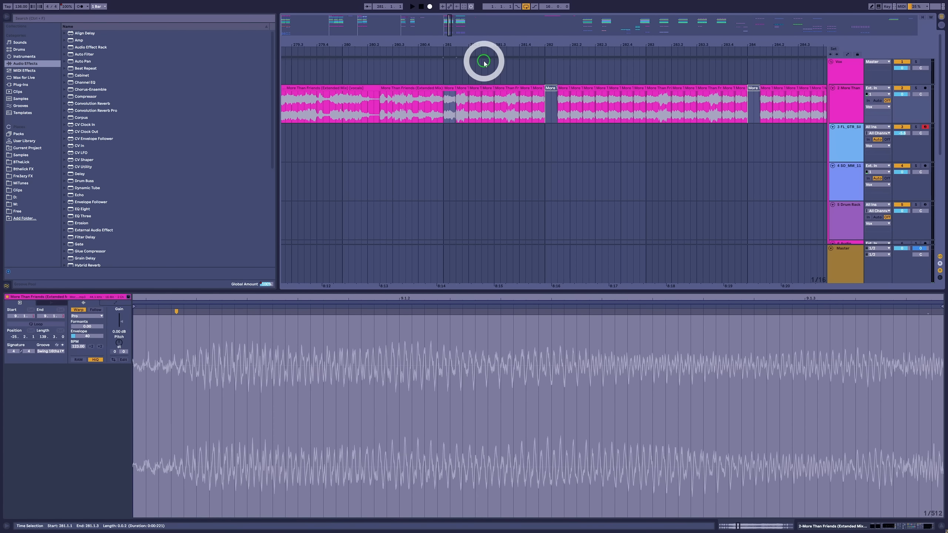
Step: Open MAutoPitch on the More Than Friends vocal track and examine its automatic tuning and formant controls
click(471, 85)
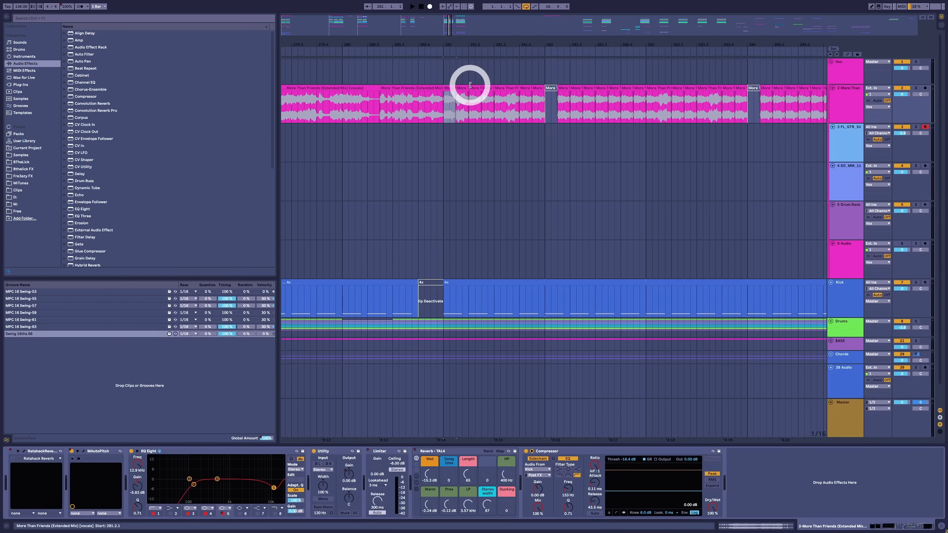
click(376, 197)
click(209, 372)
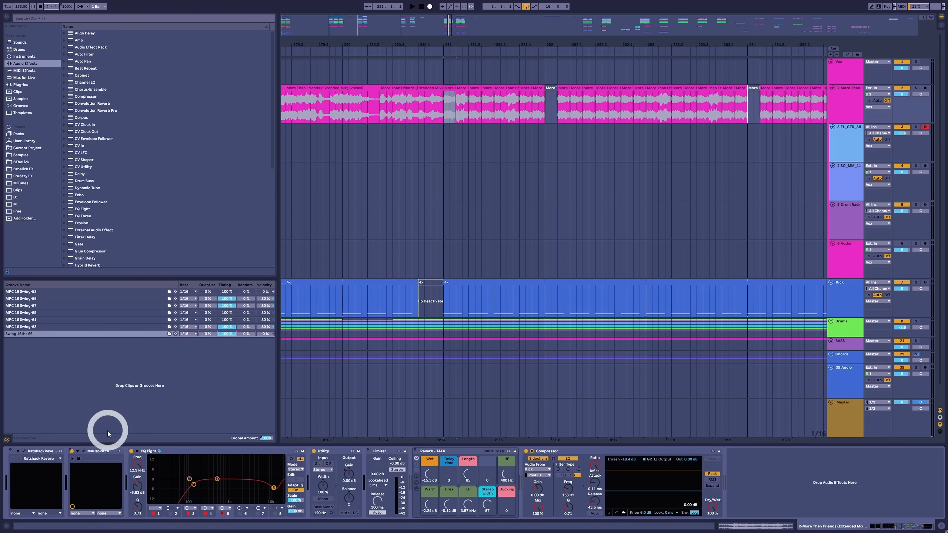
click(85, 452)
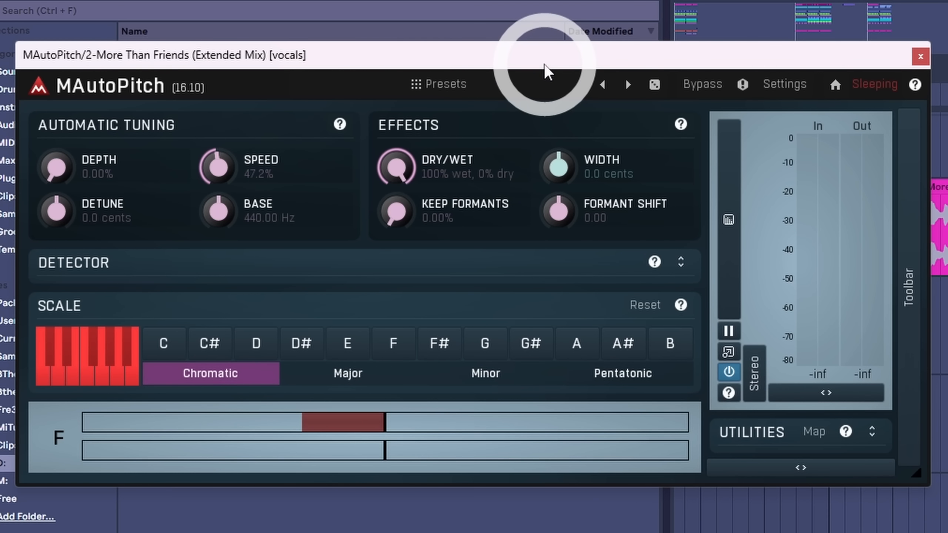
drag(60, 157, 61, 176)
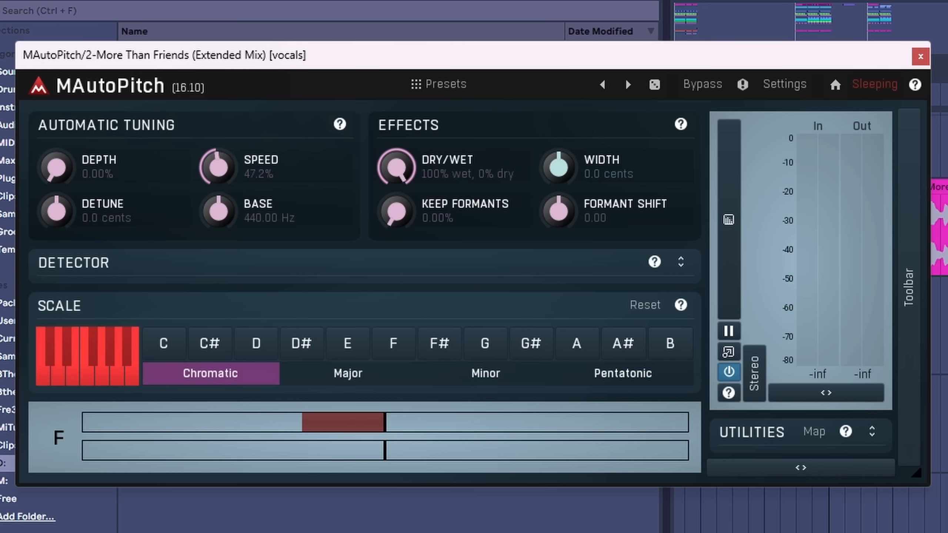
Step: Play the arrangement section starting at bar 81 and place the insert mark at 81.1.1 on the vocal track
key(space)
drag(570, 260, 698, 467)
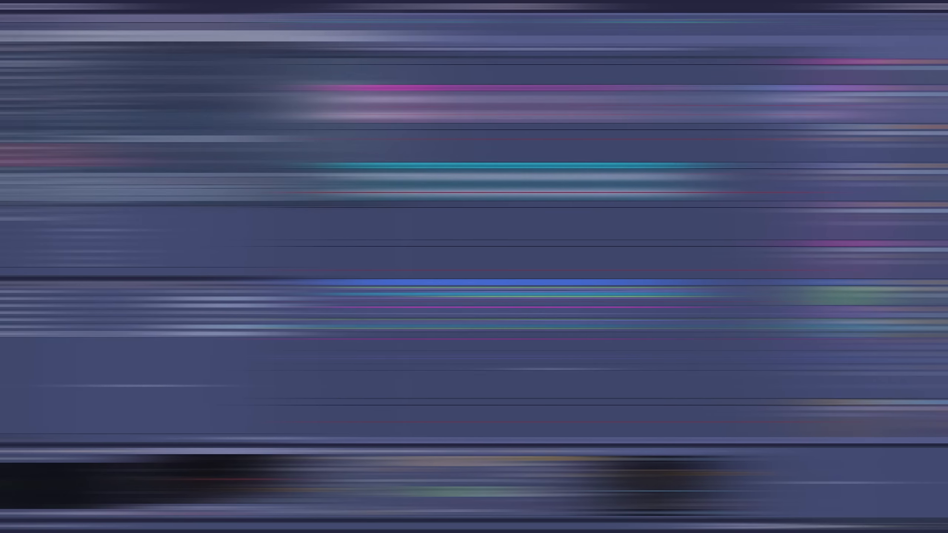
click(334, 99)
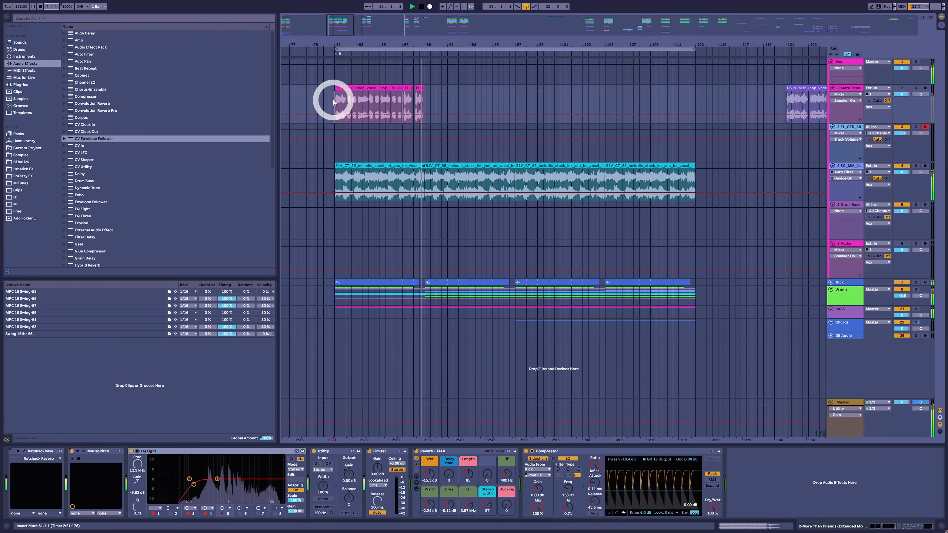